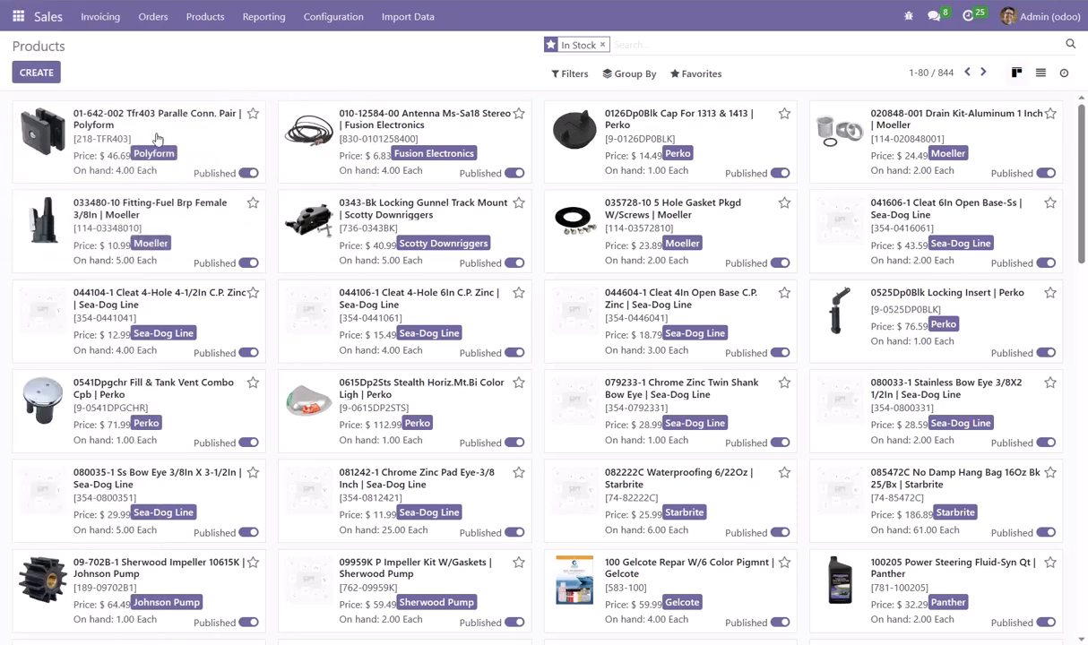
Switch to the Barry Jay's online shop and view the Shop Watersports and Shop Boat Parts category menus
mouse_move(9, 134)
mouse_move(63, 127)
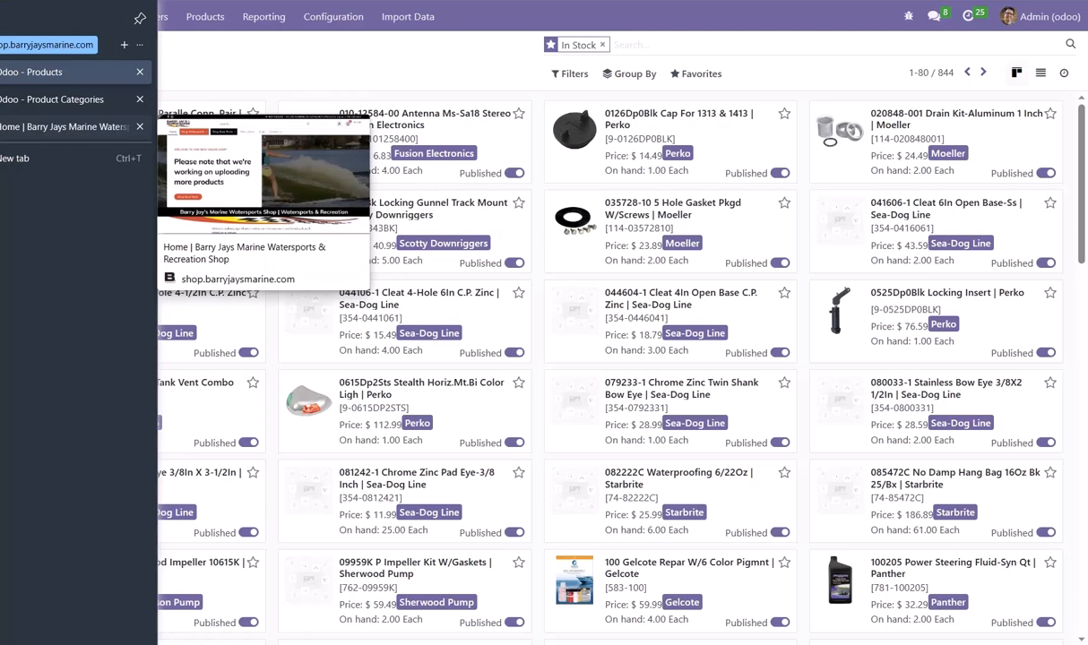
left_click(63, 126)
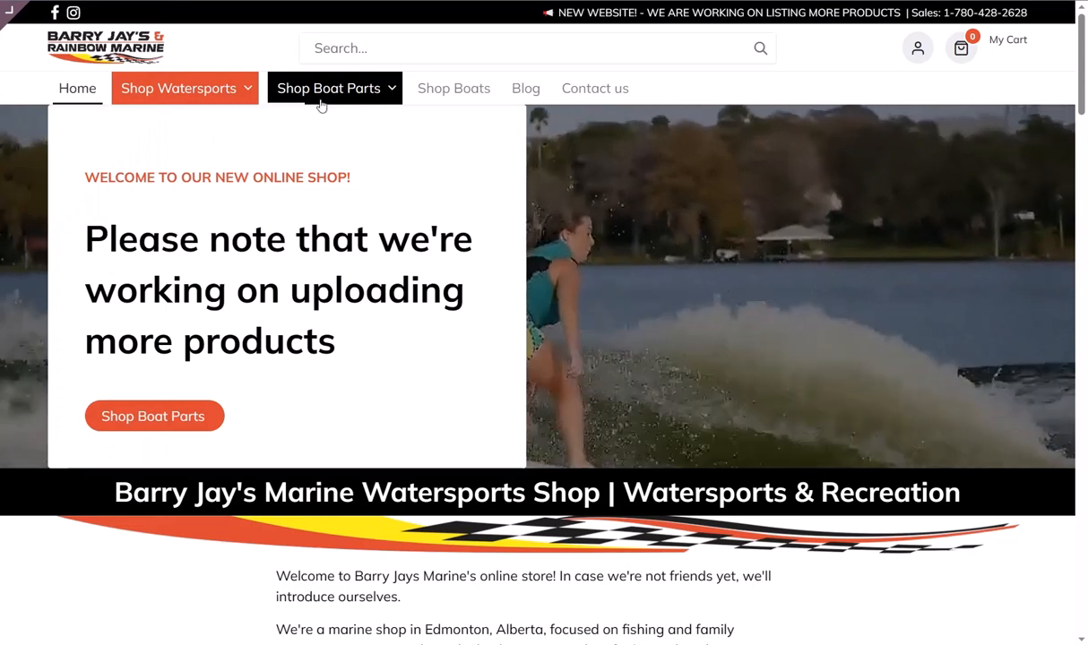
left_click(238, 90)
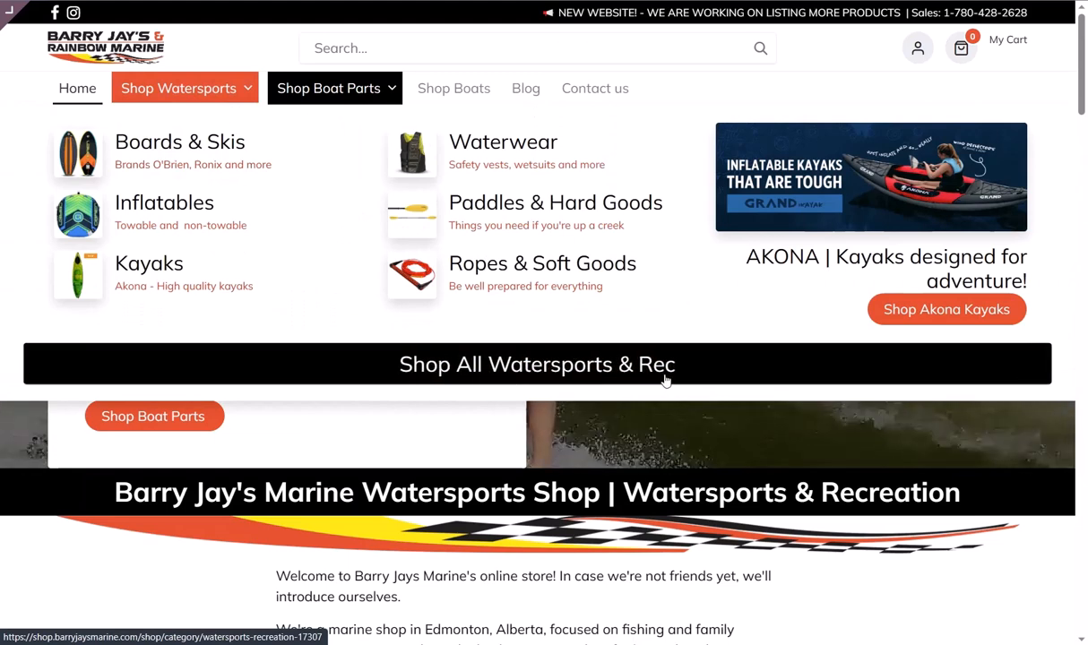
left_click(321, 89)
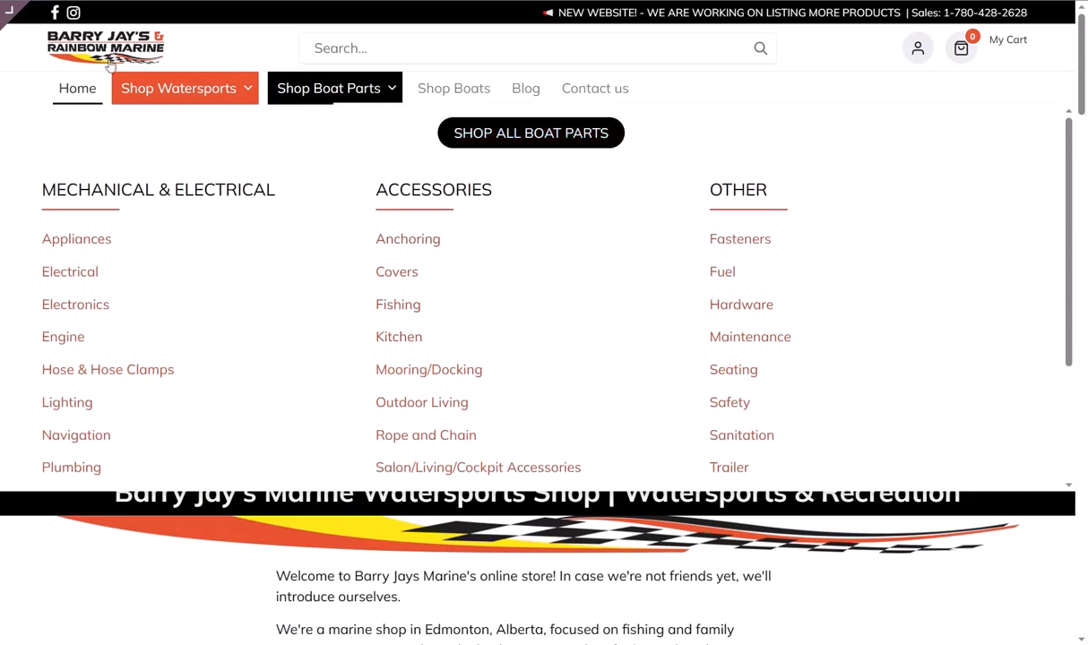
Return to the Odoo products and browse the parent category choices of the Fusion Stereos category, leaving its parent as is
left_click(36, 71)
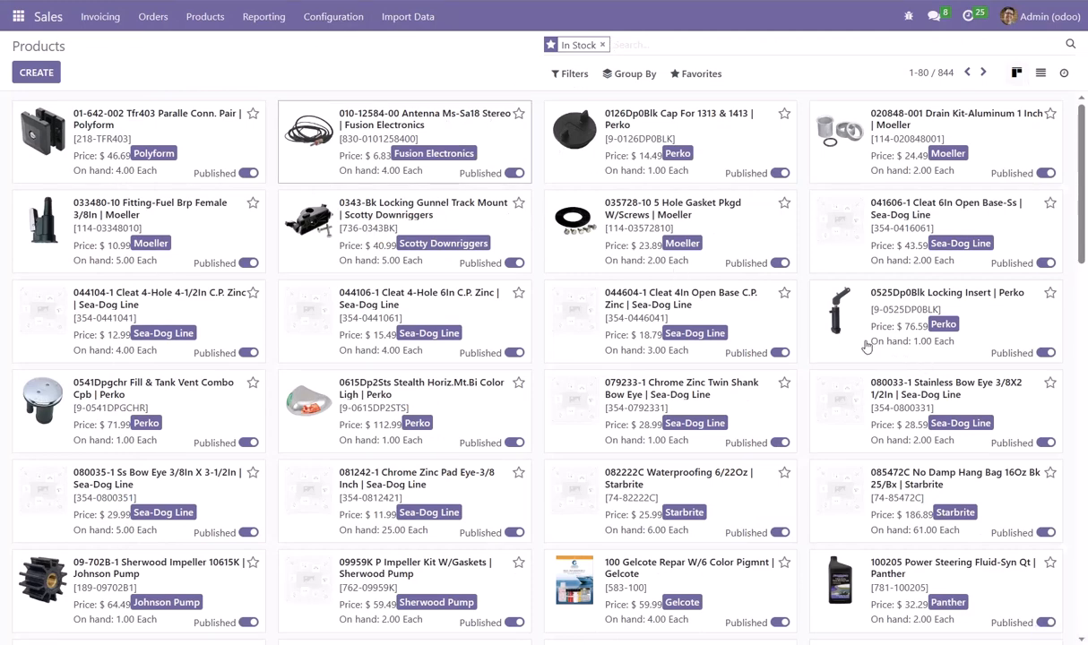
left_click(1009, 385)
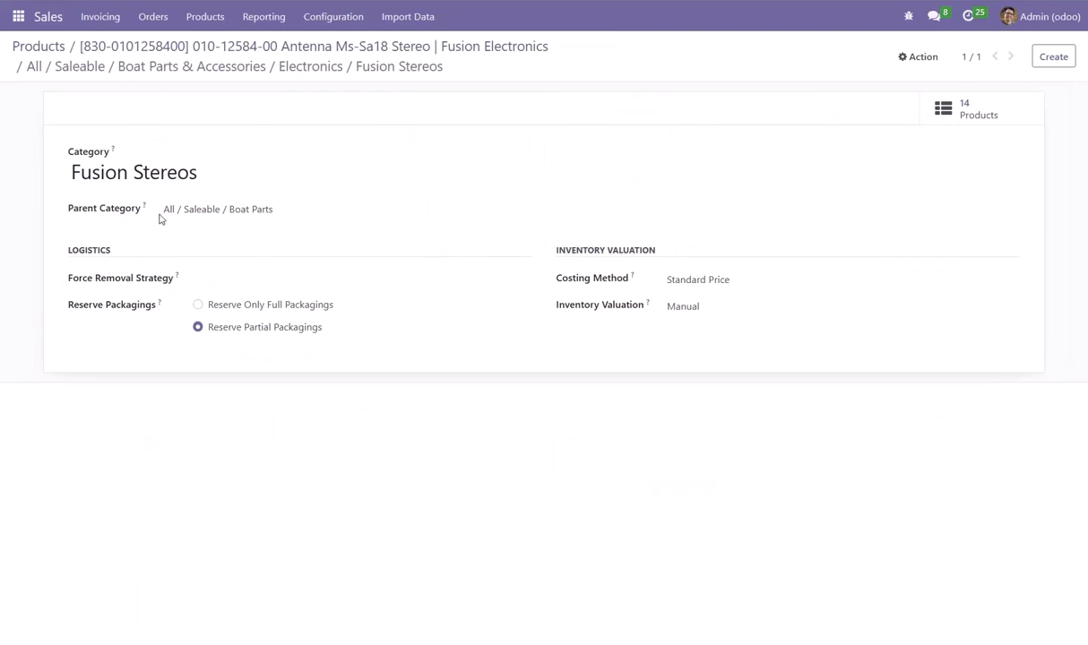
left_click(203, 209)
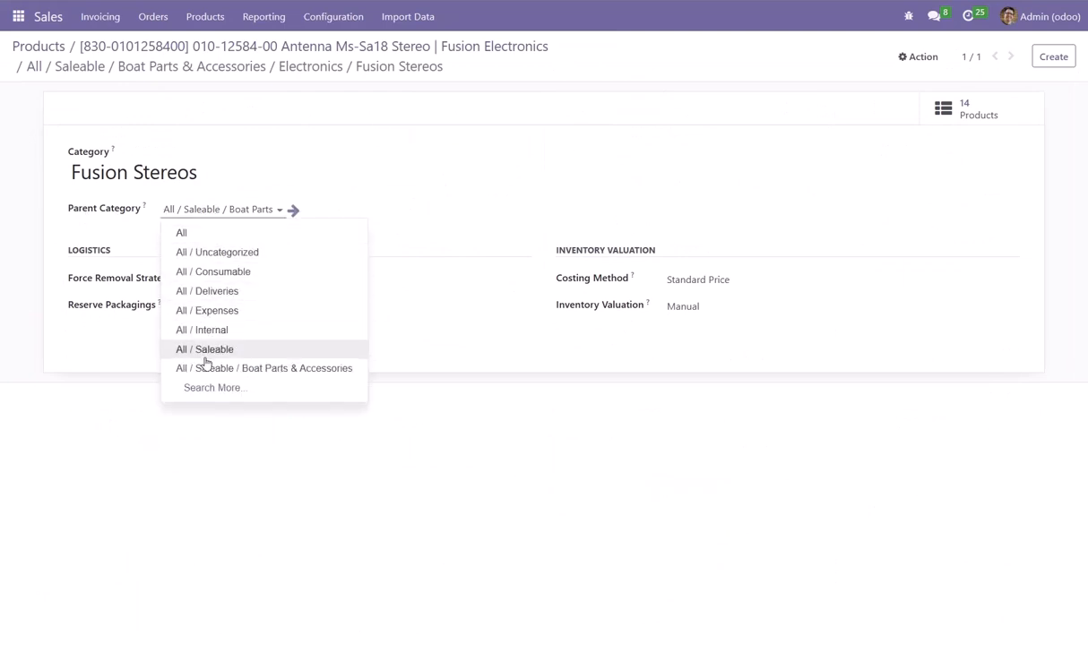
left_click(210, 388)
scroll(448, 359, "down", 10)
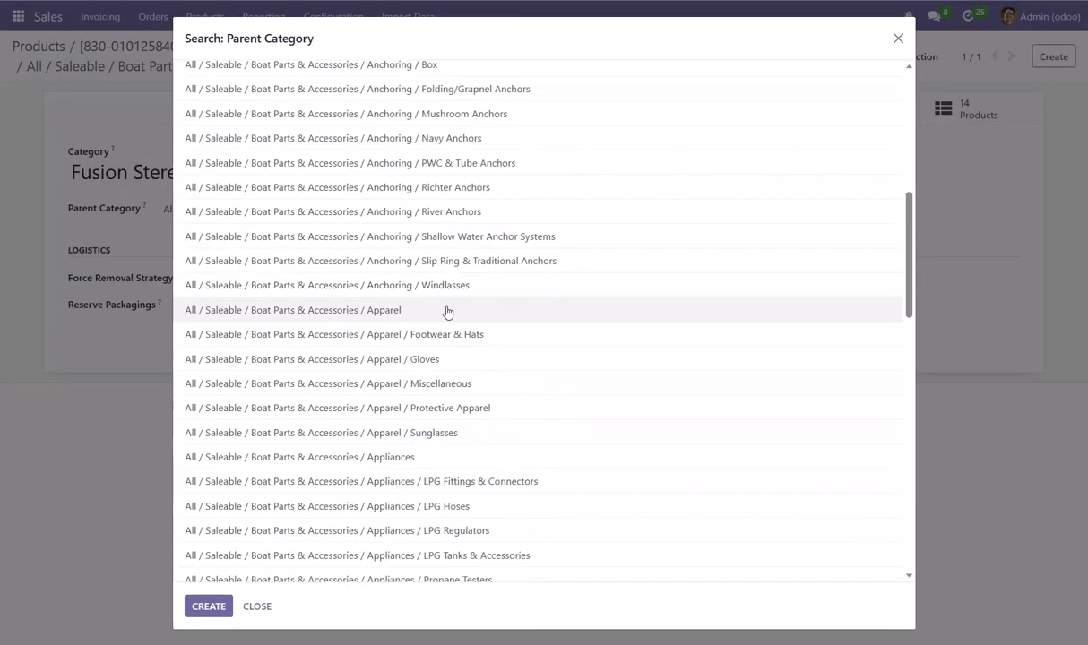
scroll(534, 205, "down", 5)
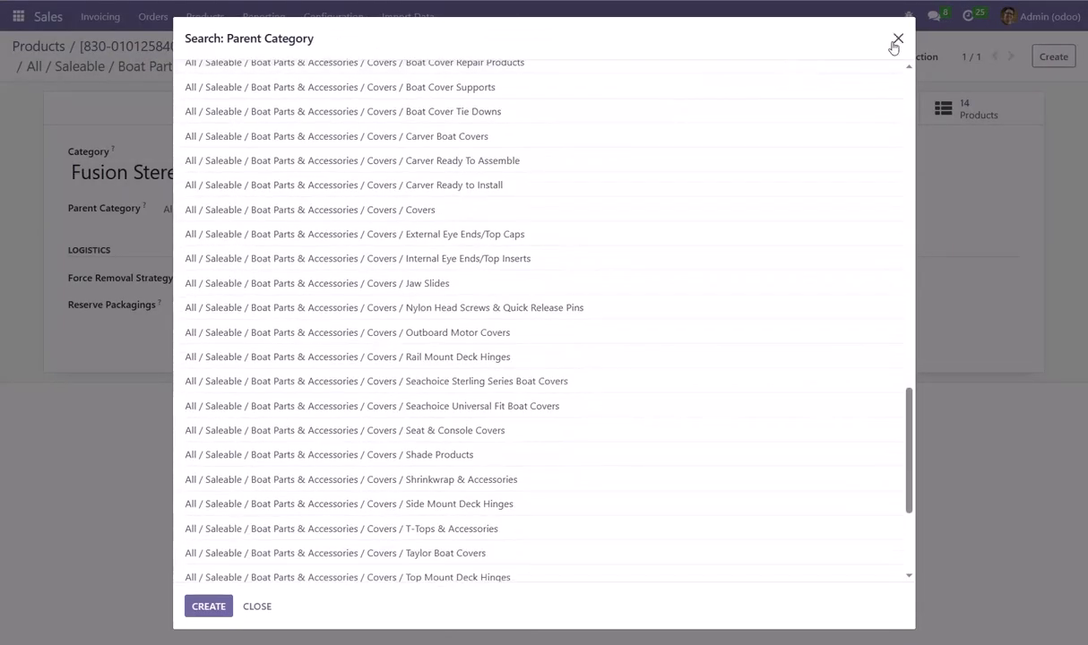
left_click(897, 39)
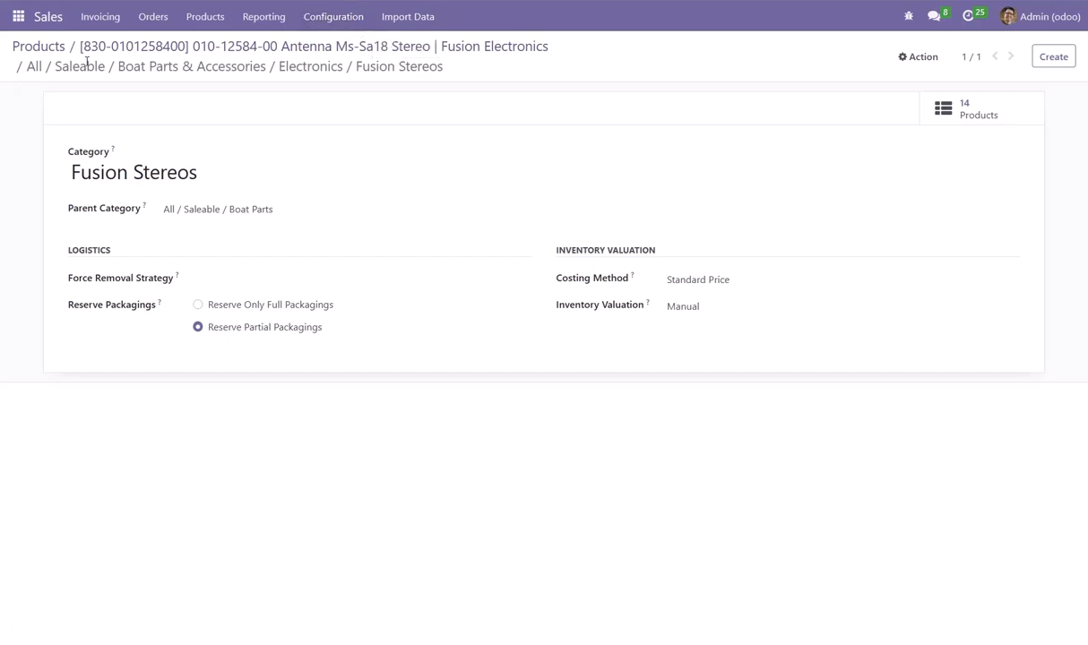
Open the Product Categories list in the Inventory app and look through it
left_click(17, 17)
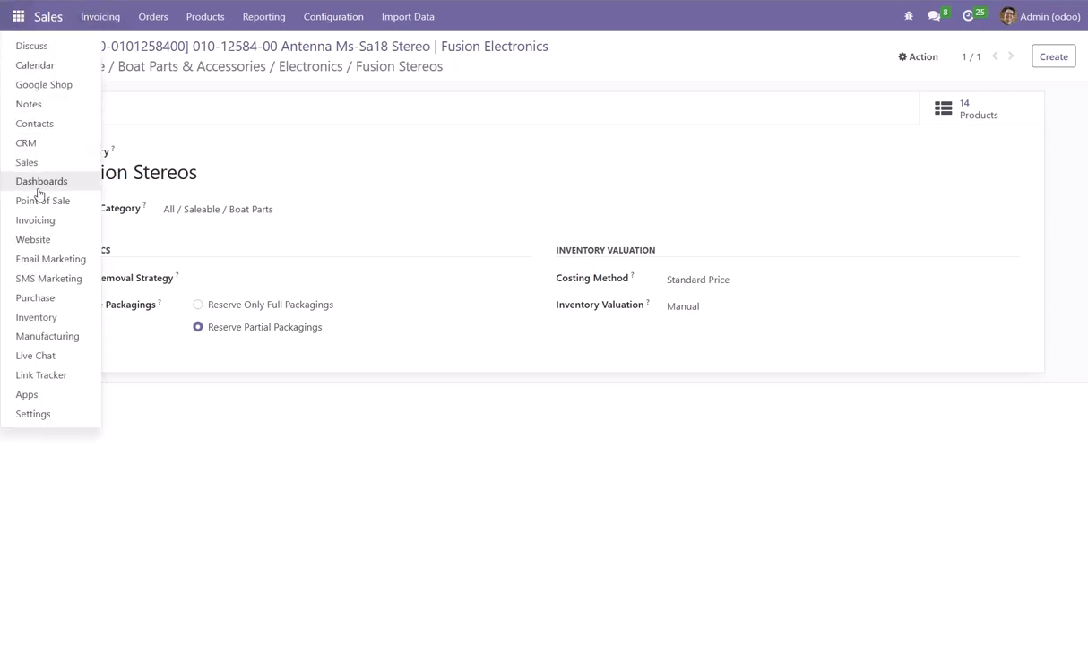
left_click(35, 317)
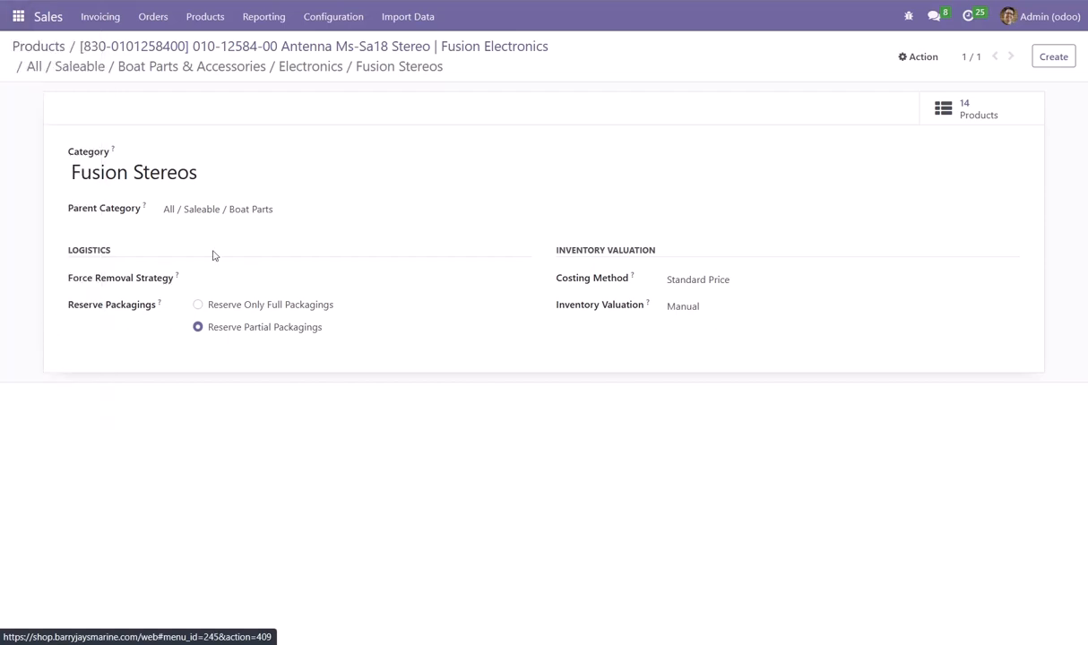
left_click(358, 20)
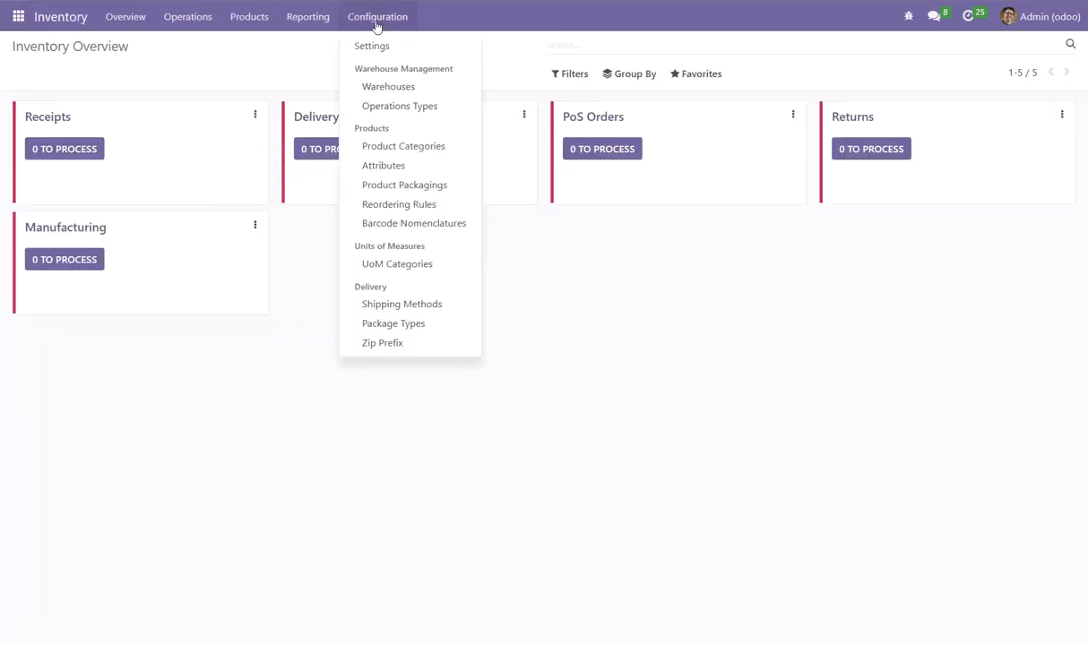
left_click(396, 150)
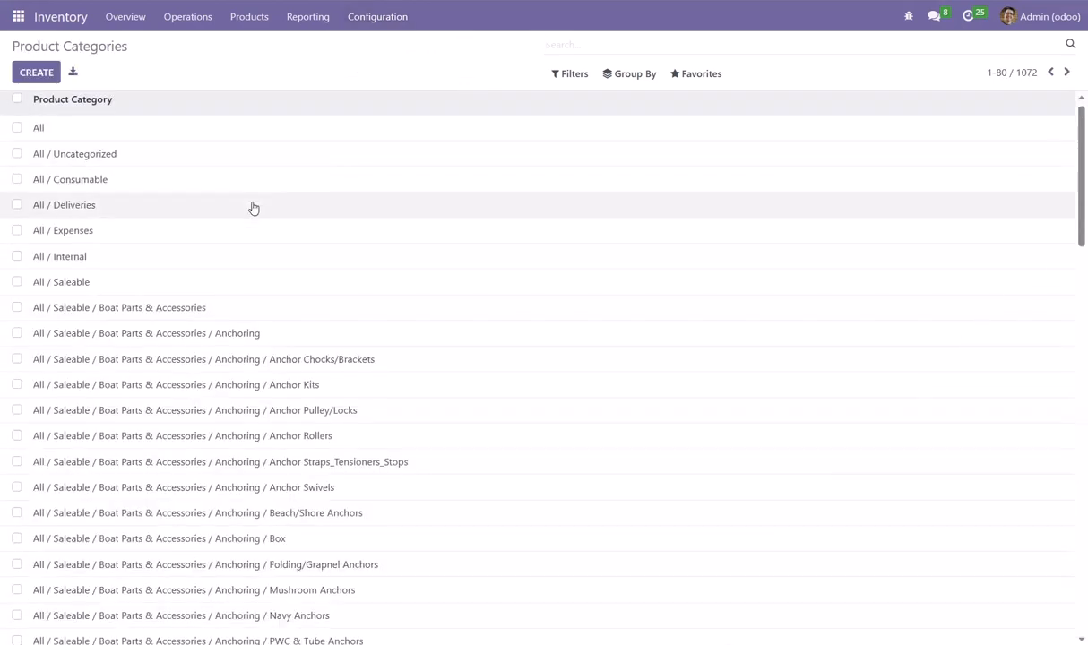
scroll(220, 246, "down", 1)
scroll(90, 211, "up", 1)
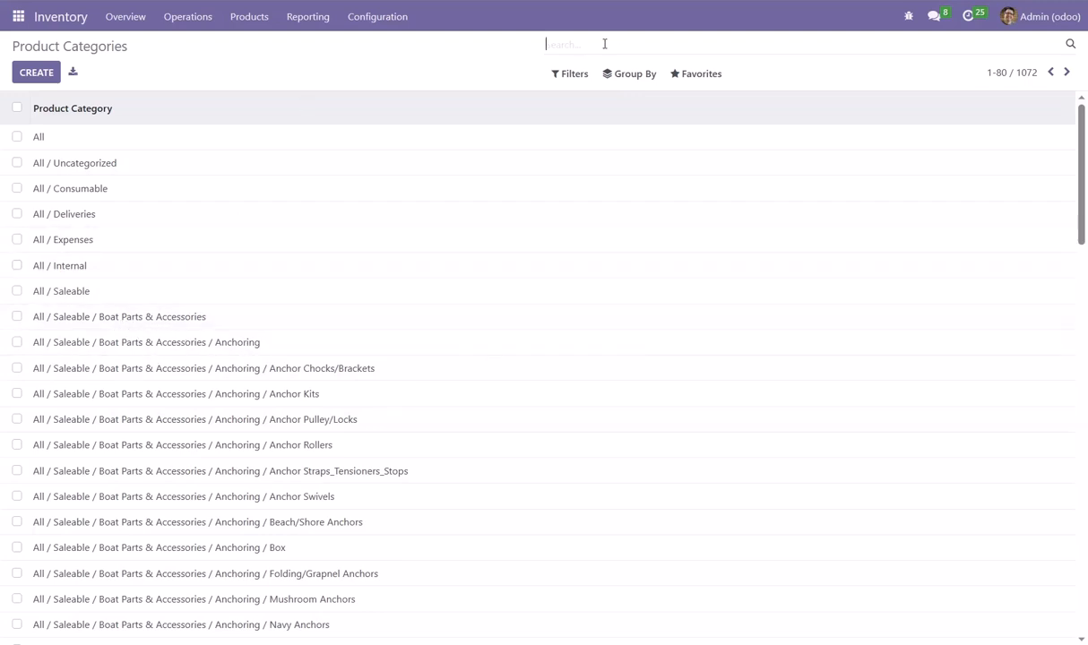
Search the product categories for "watersports"
type("water")
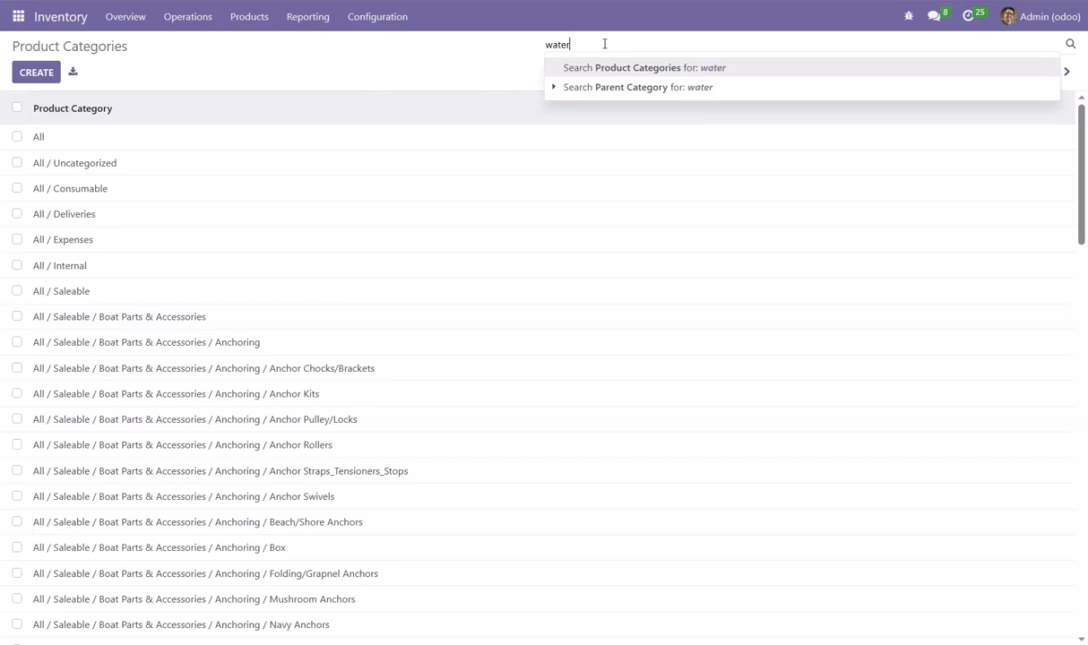
type("sports")
key("Return")
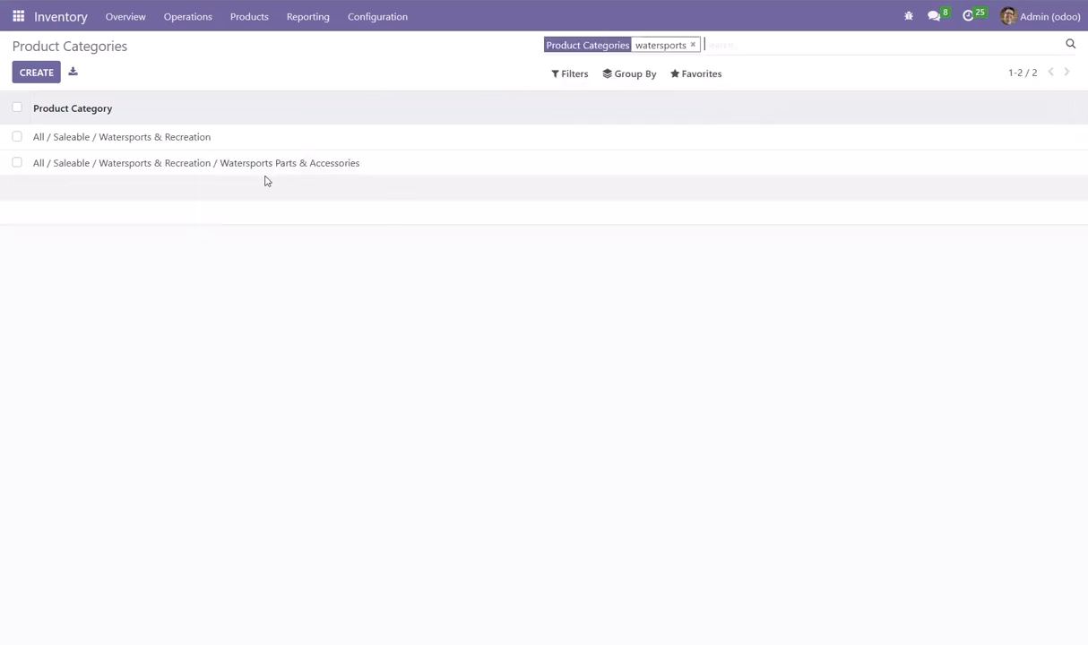
Open the Watersports Parts & Accessories category and review the products assigned to it
left_click(209, 169)
left_click(1011, 90)
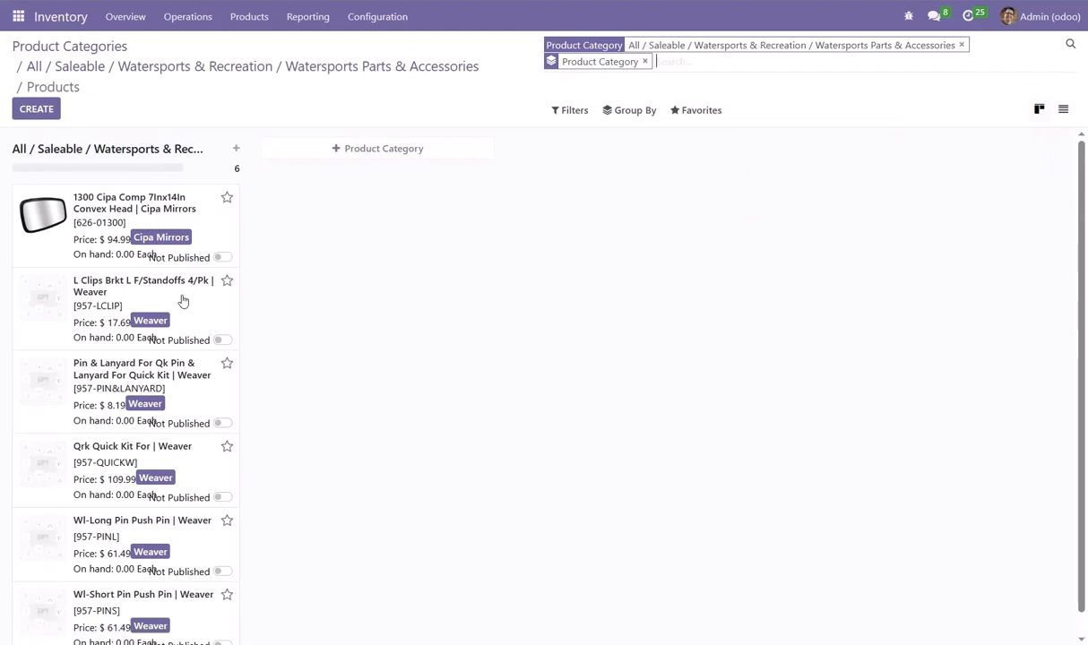
scroll(175, 306, "down", 1)
scroll(177, 306, "up", 1)
scroll(157, 324, "down", 1)
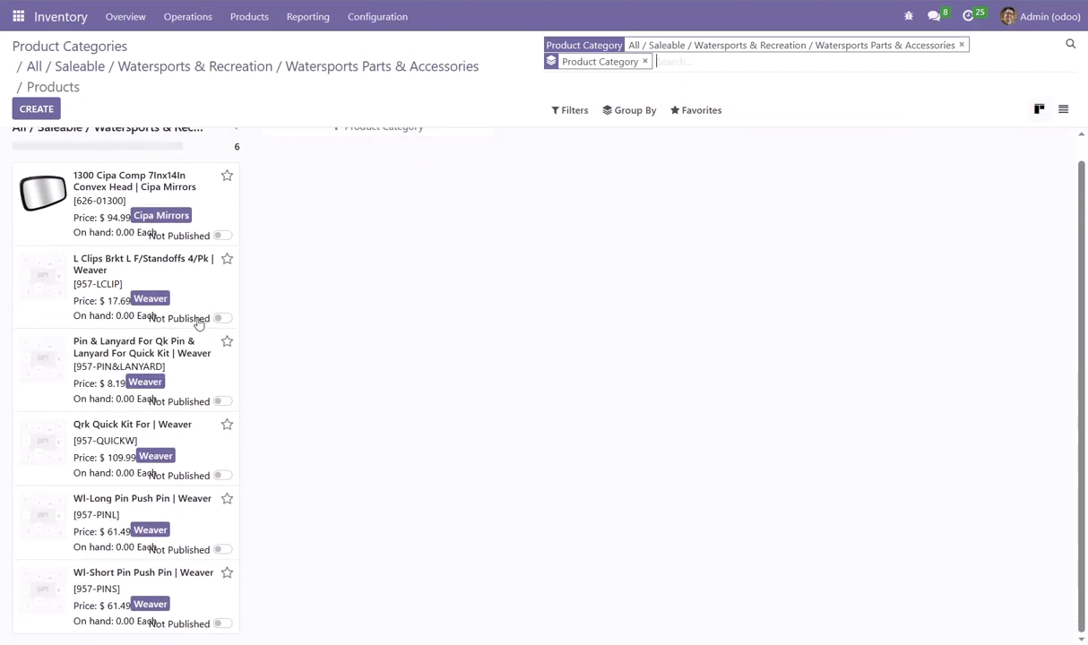
scroll(158, 319, "up", 1)
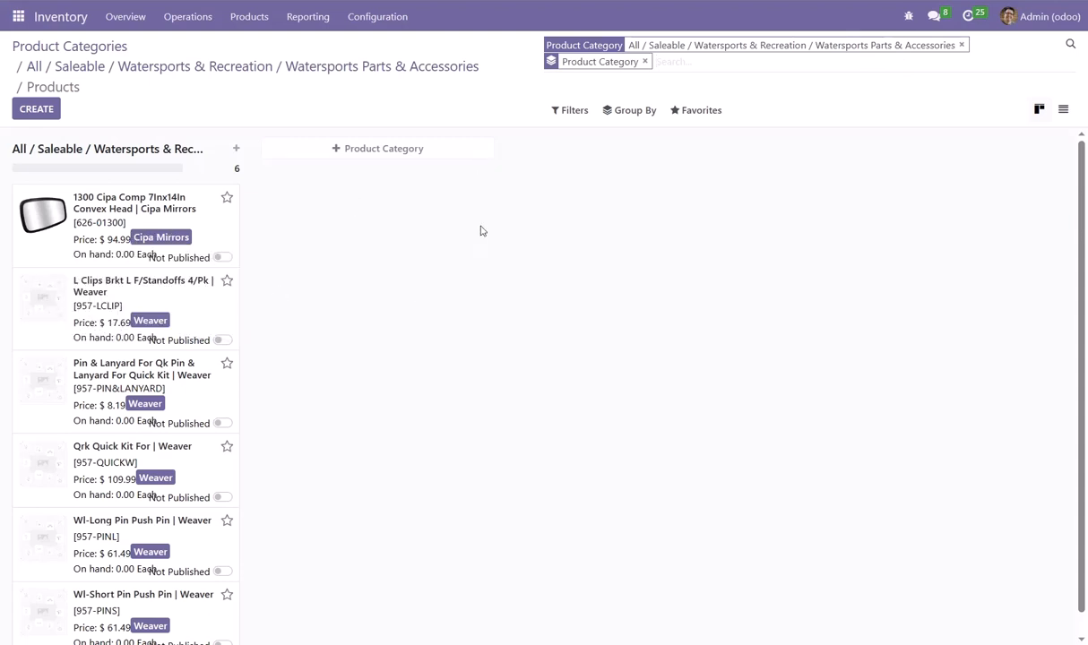
Leave the category's products and open the product list in the Sales app
left_click(182, 71)
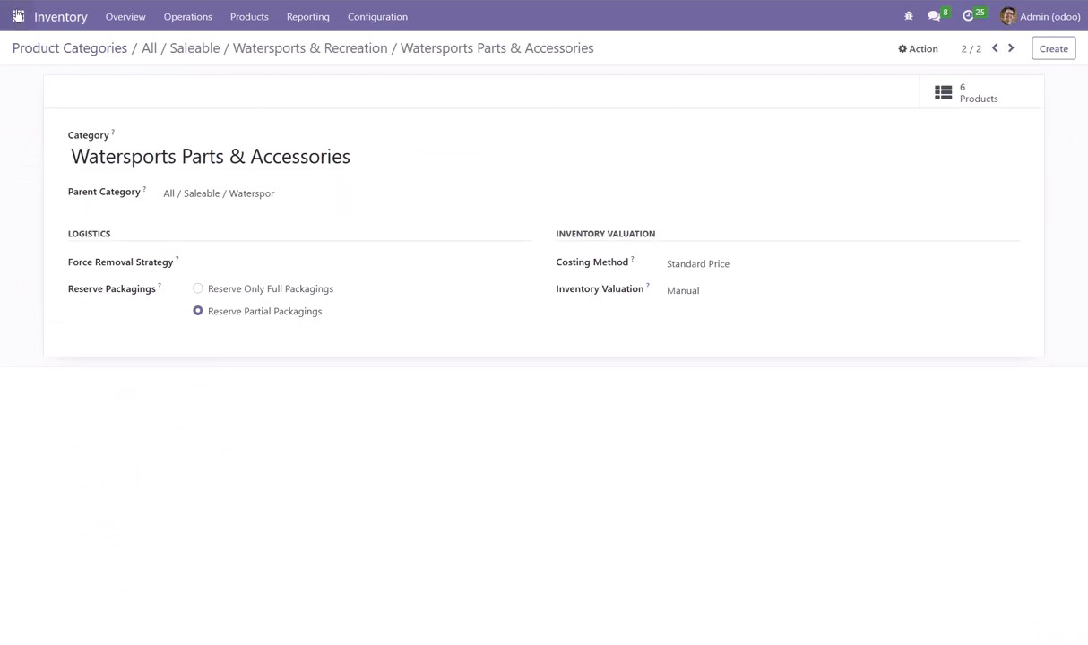
left_click(18, 16)
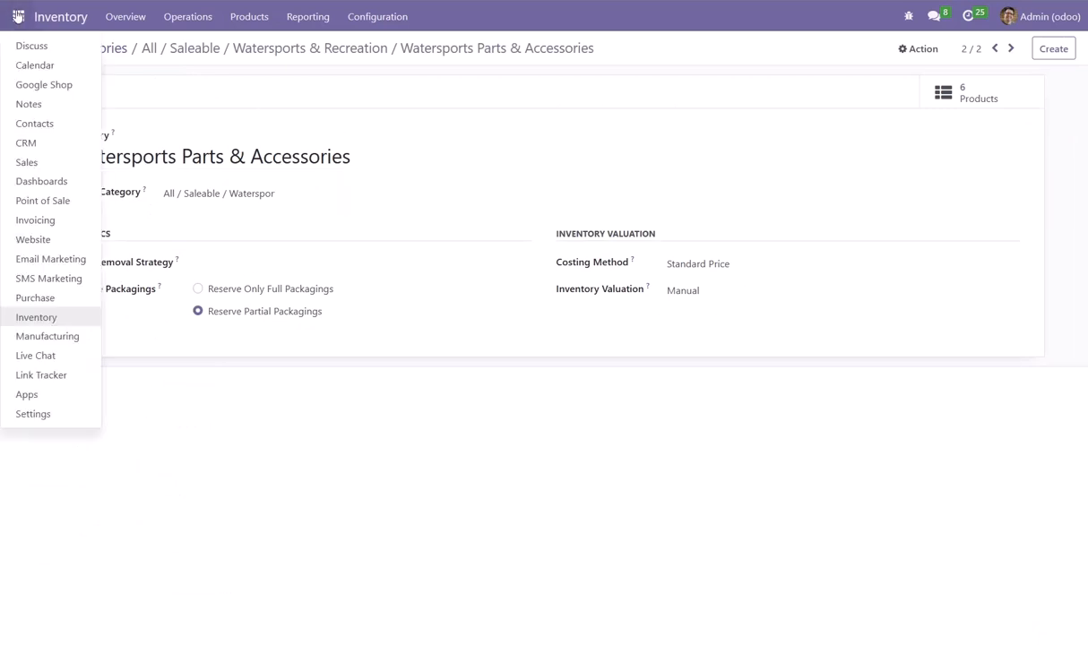
left_click(29, 162)
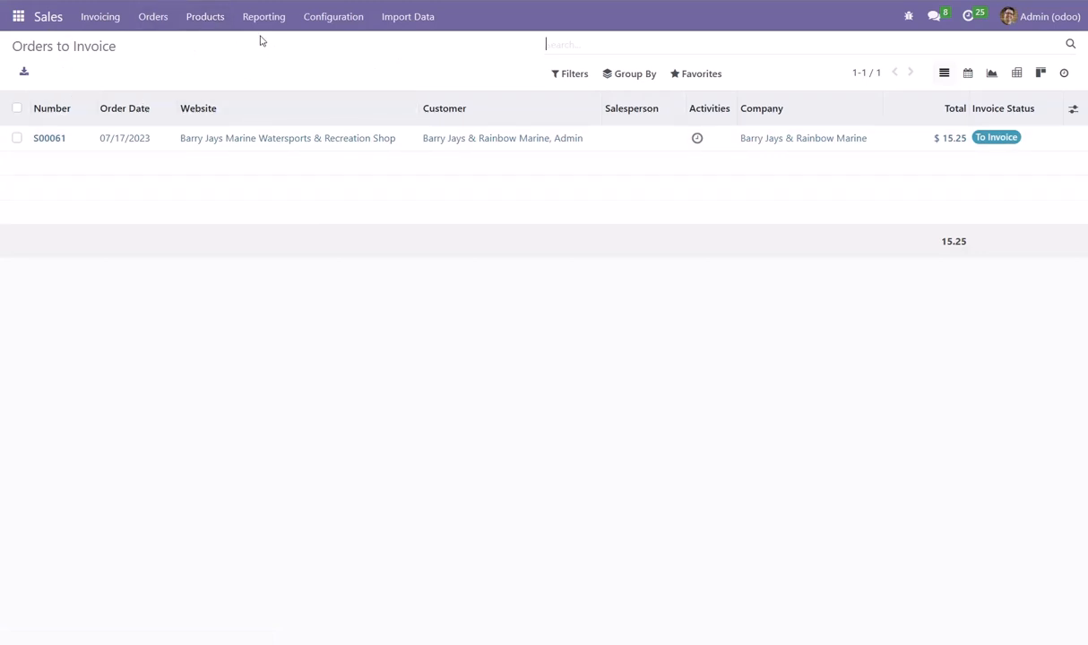
left_click(206, 22)
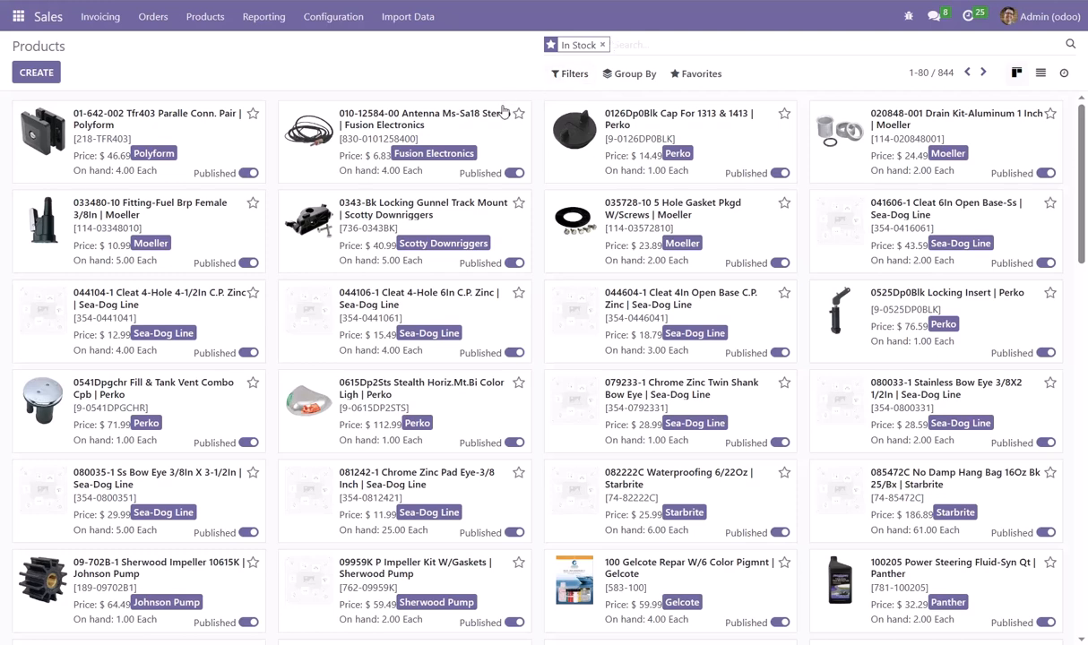
Apply a custom filter to the products where Product Category contains "watersports & recreation"
left_click(569, 76)
left_click(578, 400)
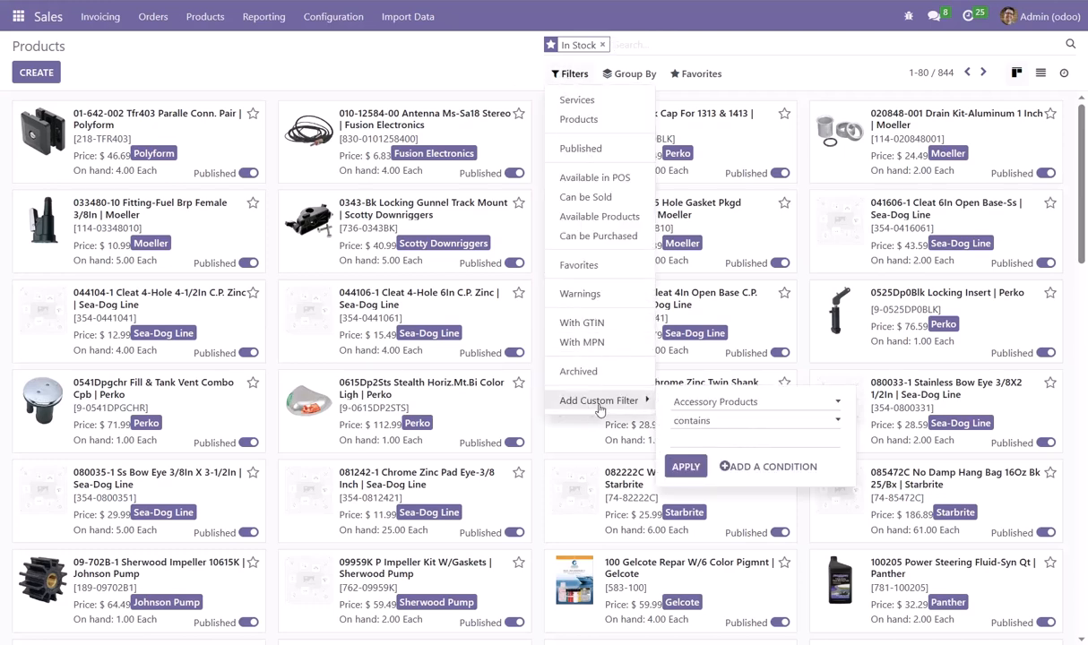
left_click(717, 404)
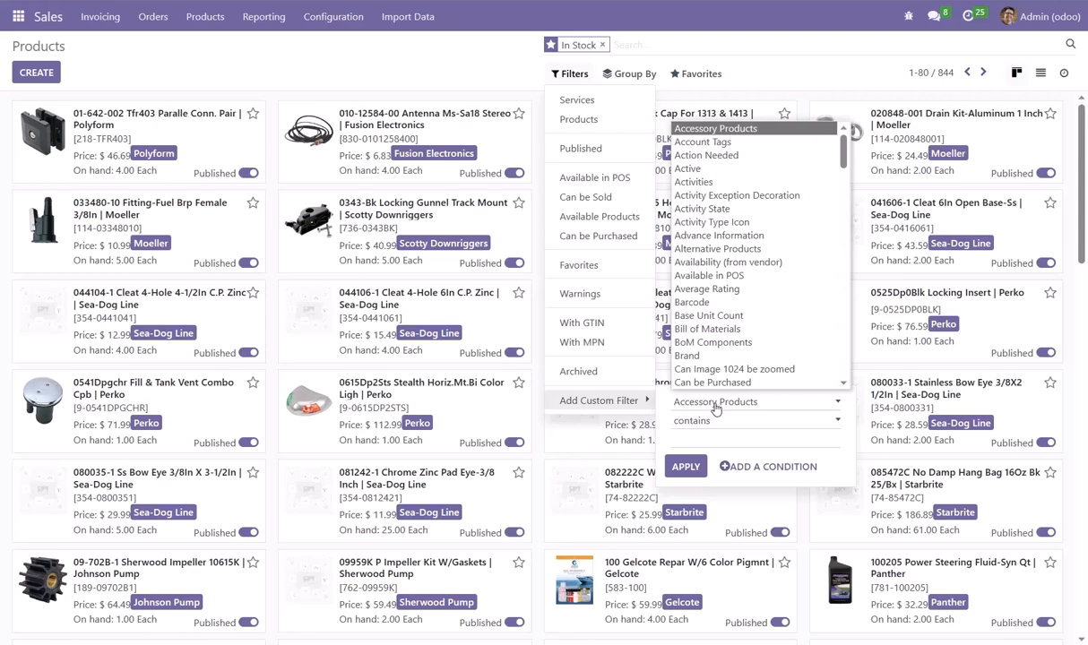
key("p")
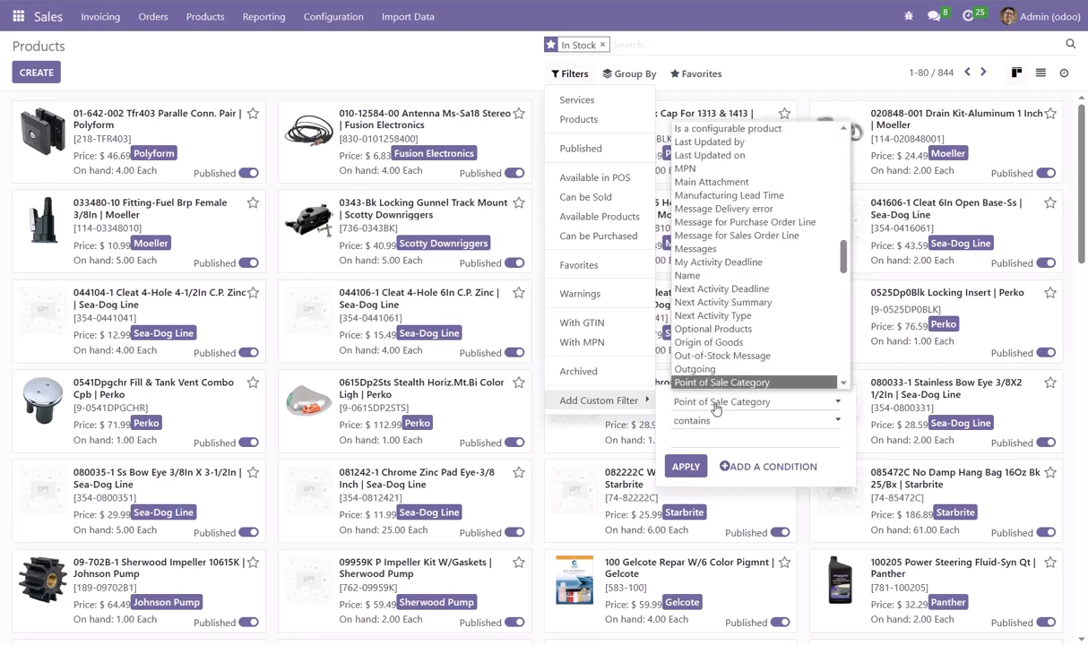
scroll(722, 342, "down", 2)
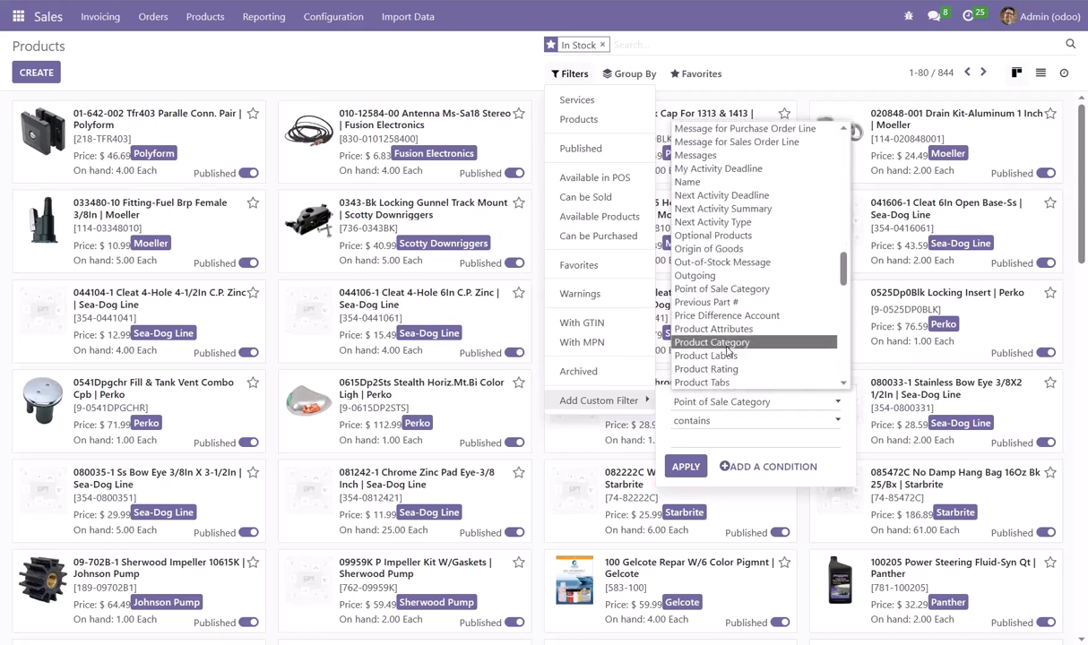
left_click(728, 345)
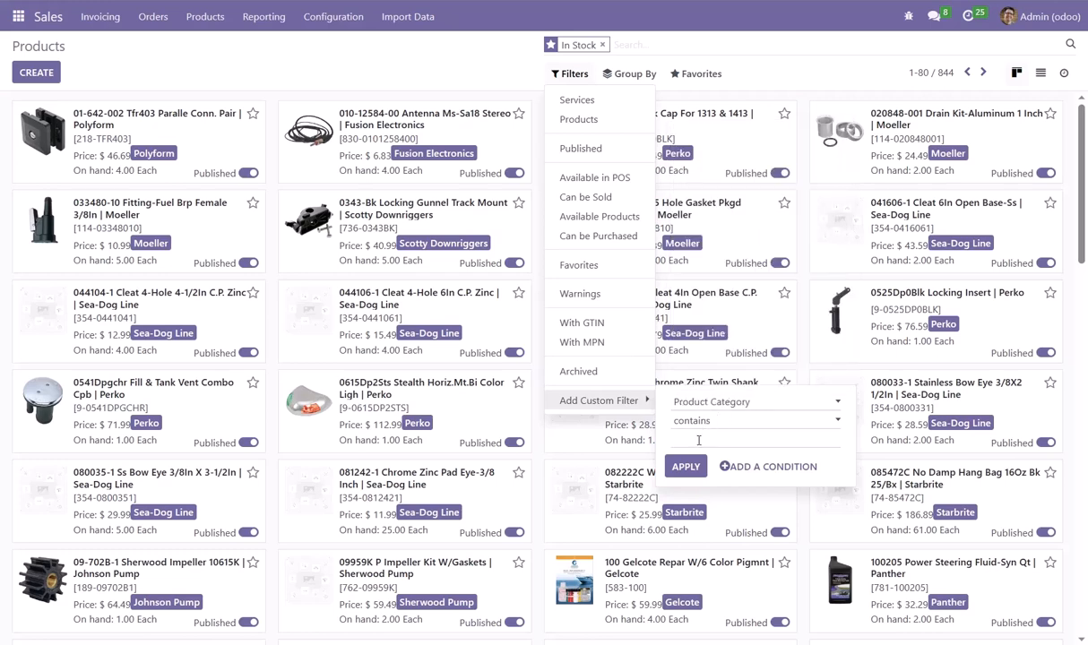
type("watersports")
type(" @")
type("&")
type(" recreation")
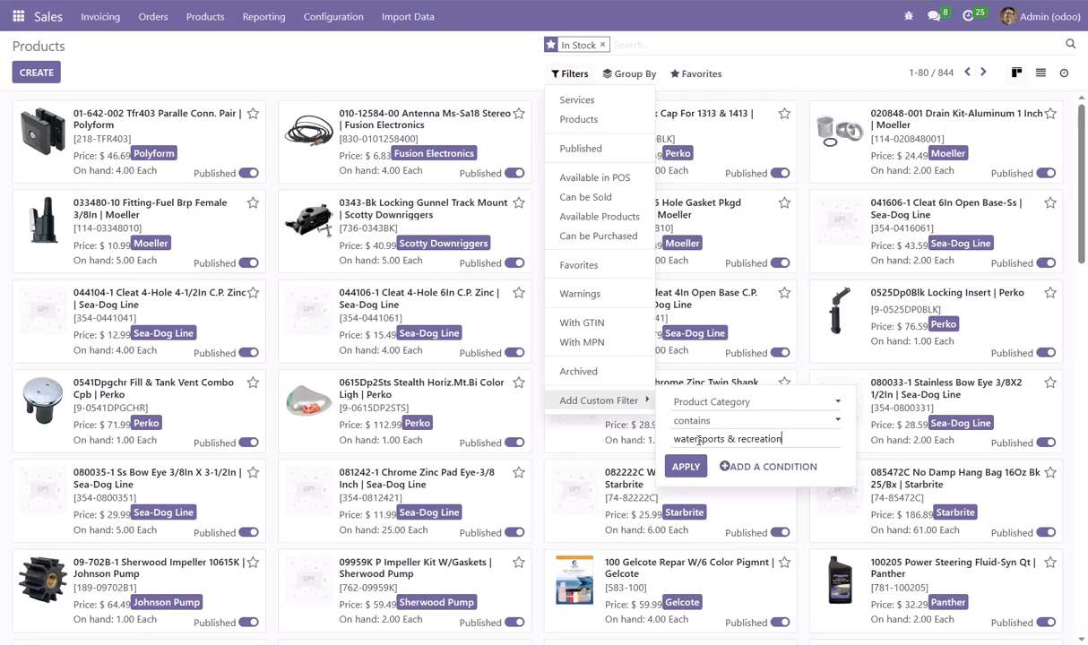
left_click(685, 466)
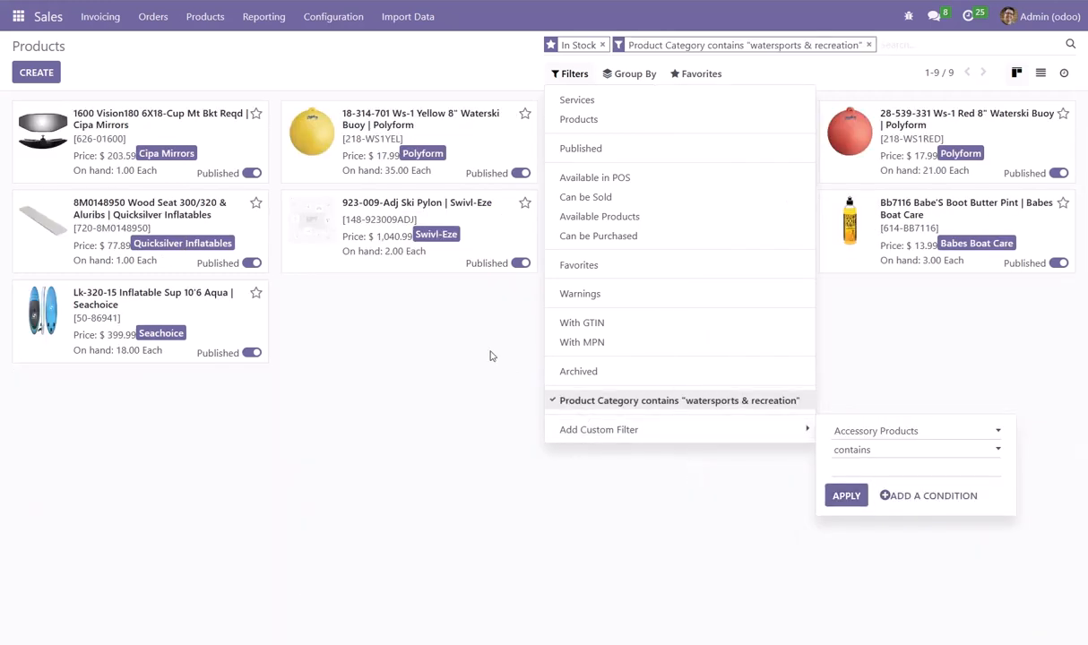
left_click(439, 359)
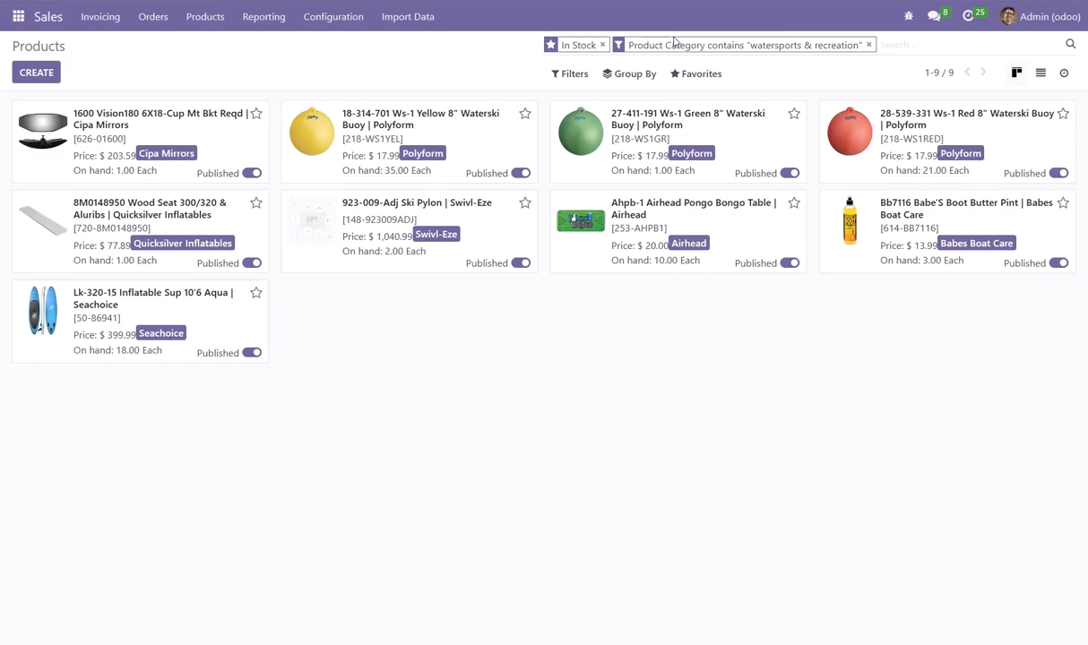
Remove the In Stock filter and look through the watersports & recreation products
left_click(602, 44)
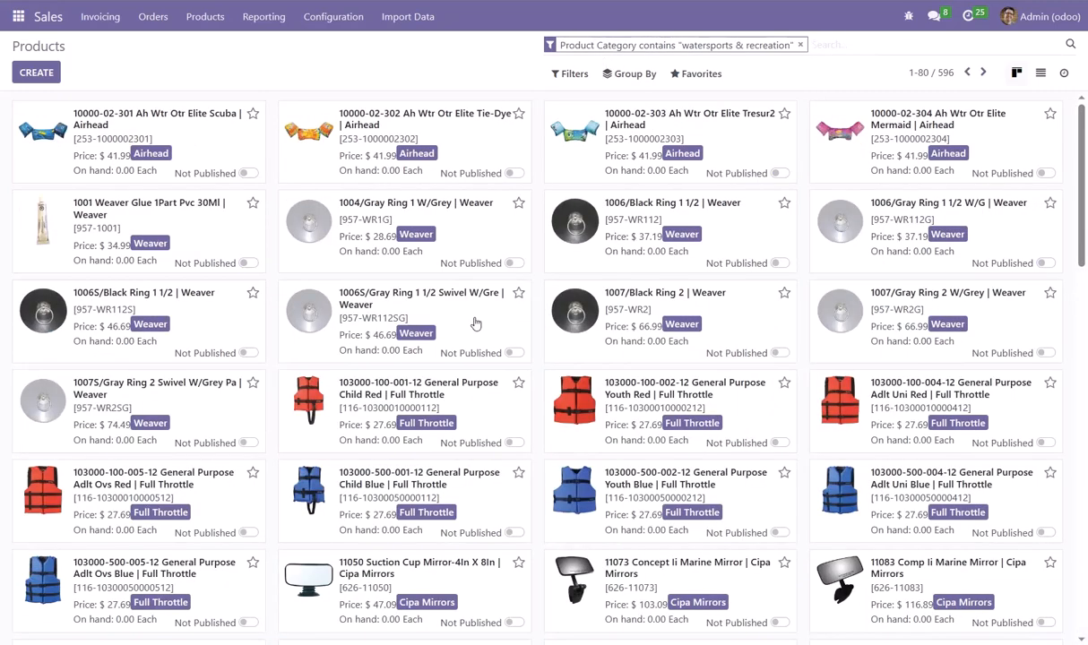
scroll(497, 377, "down", 10)
scroll(488, 417, "down", 5)
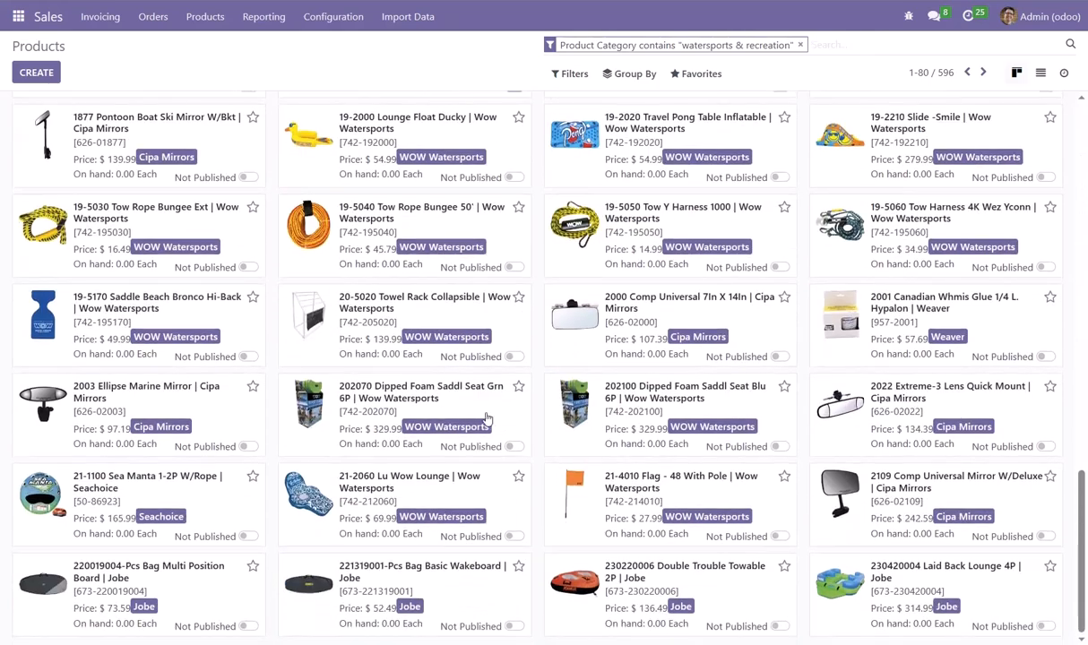
scroll(506, 398, "up", 15)
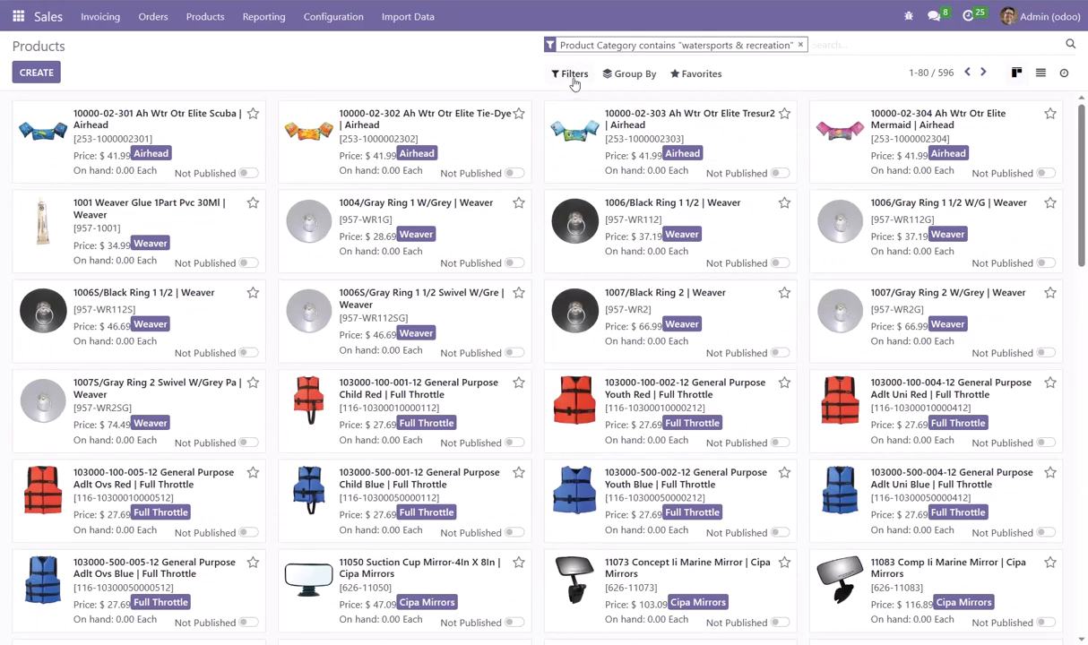
Start saving the current search as a favorite and name it "Watersports Products"
left_click(701, 75)
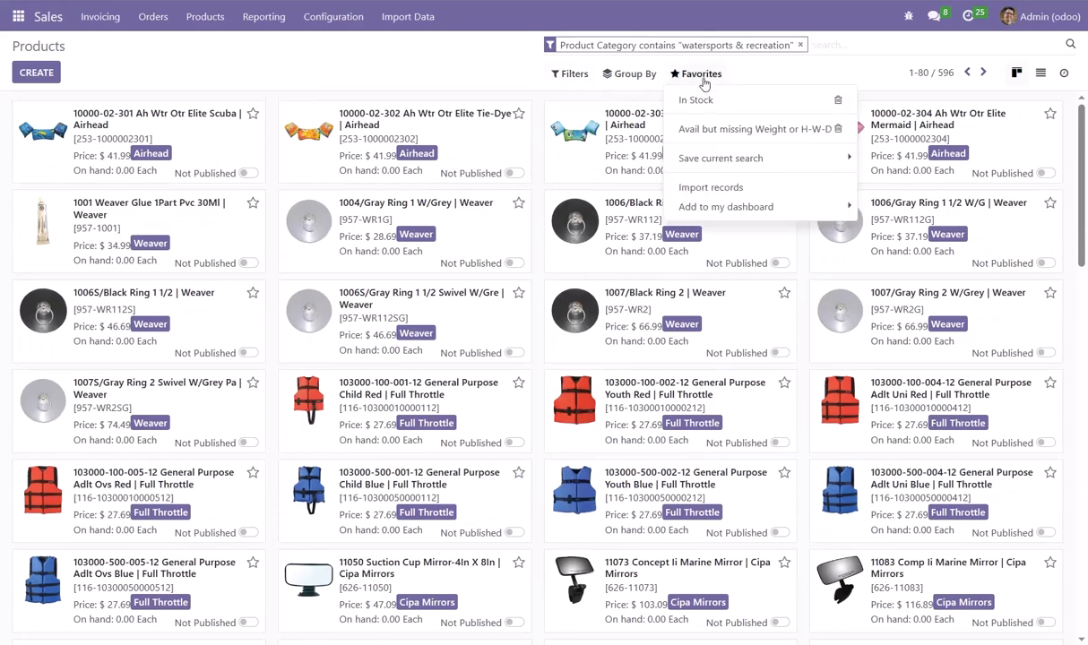
left_click(712, 159)
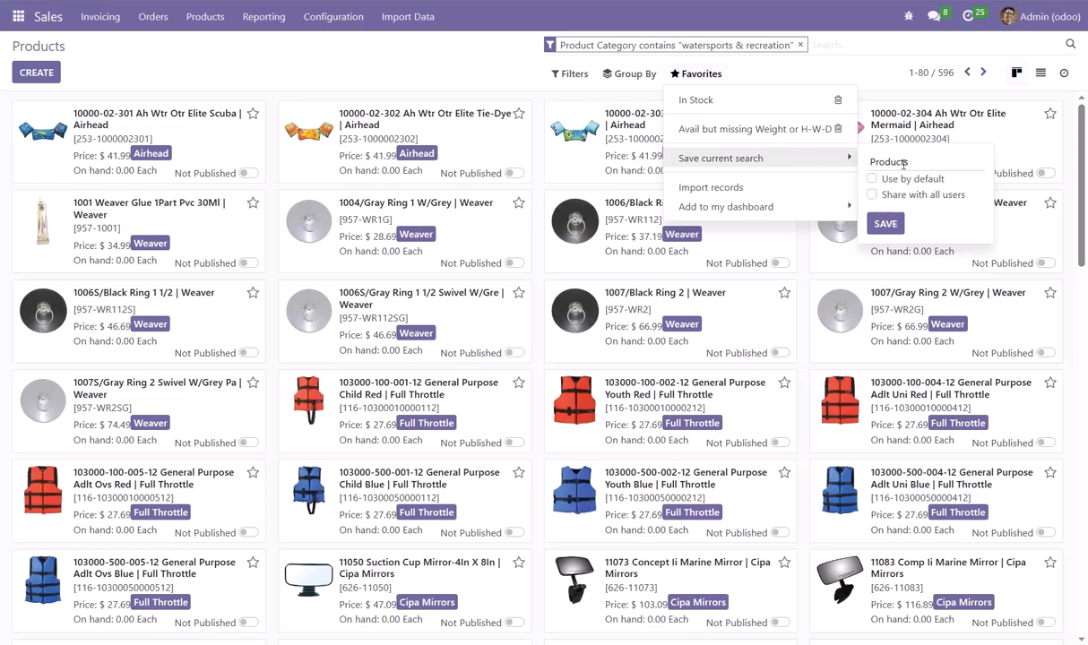
type("W")
key("End")
type("atersports")
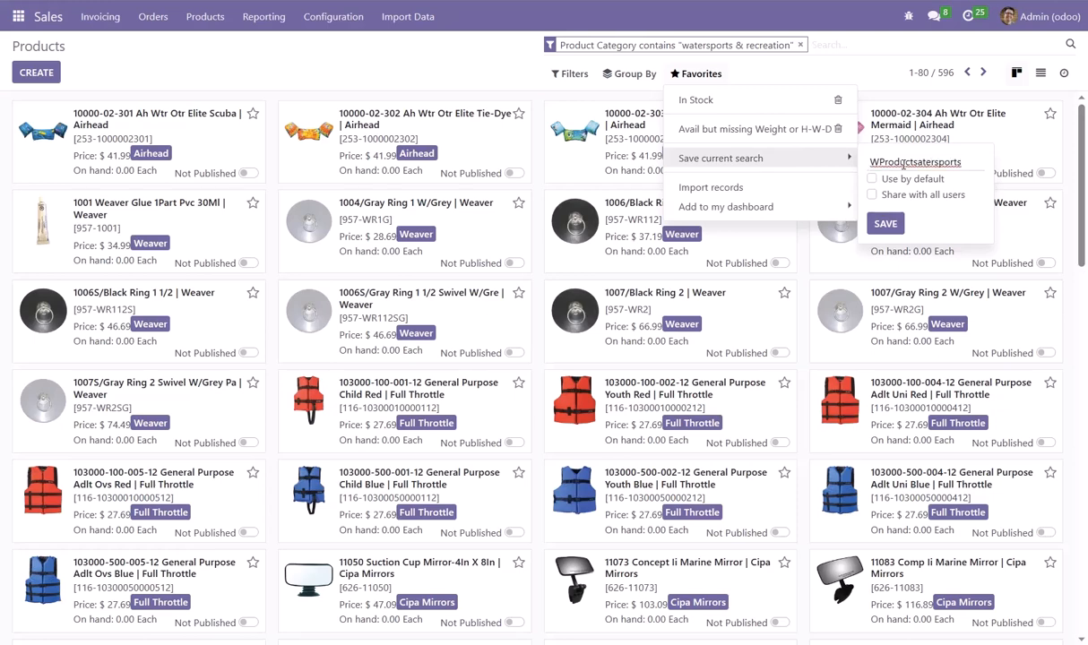
key("BackSpace")
key("BackSpace")
key("BackSpace")
key("BackSpace")
key("BackSpace")
key("BackSpace")
key("BackSpace")
key("BackSpace")
key("BackSpace")
key("BackSpace")
key("BackSpace")
key("BackSpace")
key("BackSpace")
key("BackSpace")
key("BackSpace")
key("BackSpace")
key("BackSpace")
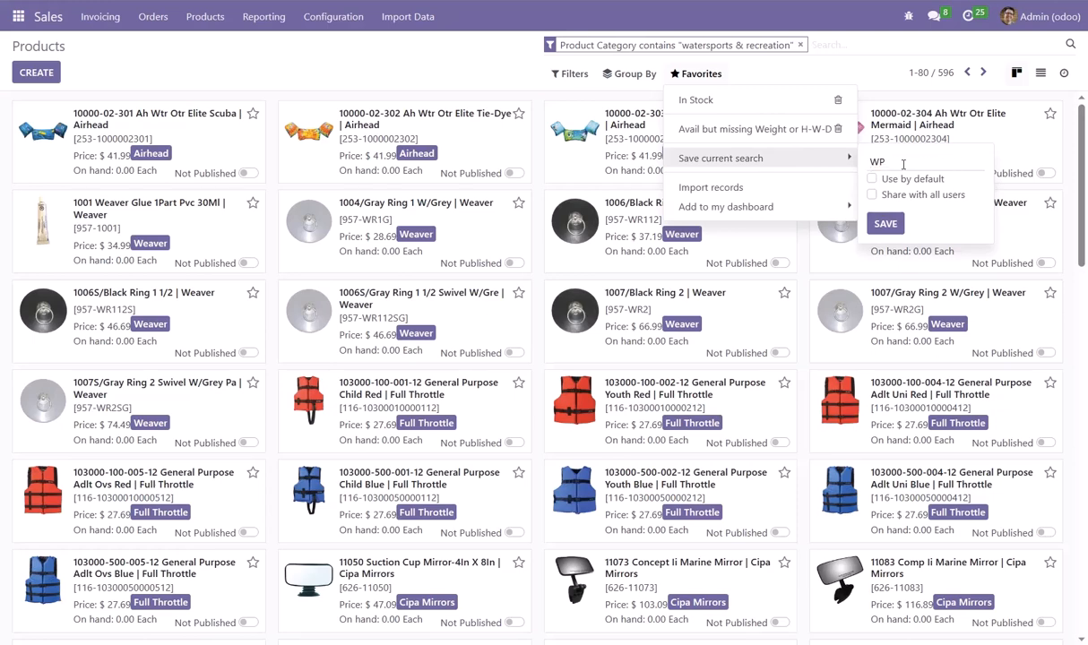
type("atersports Products")
Share the Watersports Products favorite with all users and save it
left_click(872, 195)
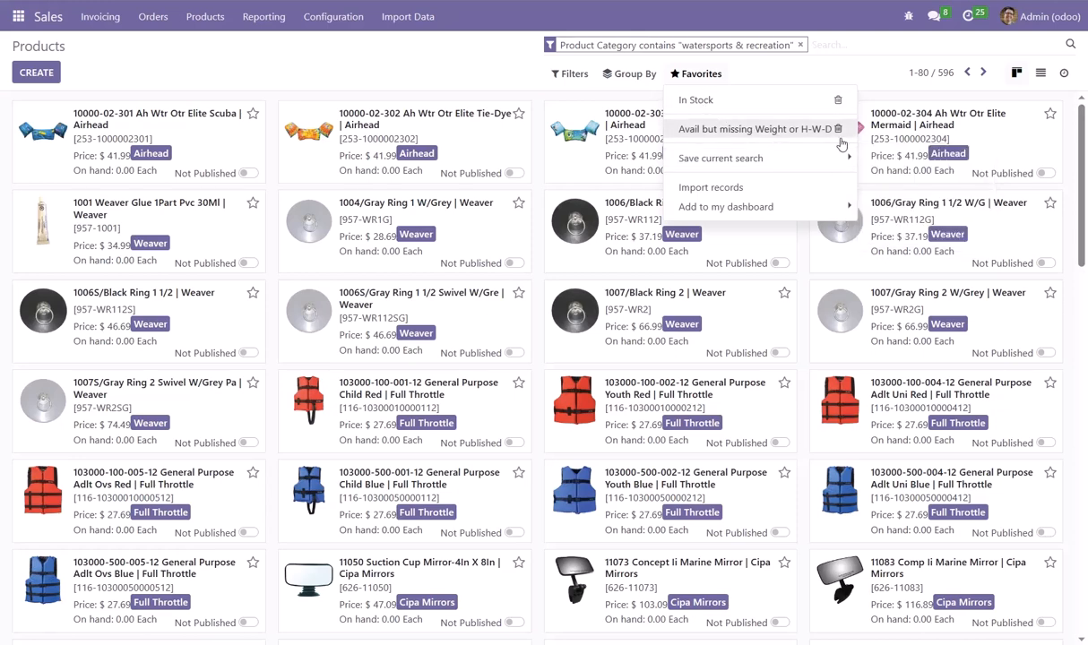
mouse_move(829, 161)
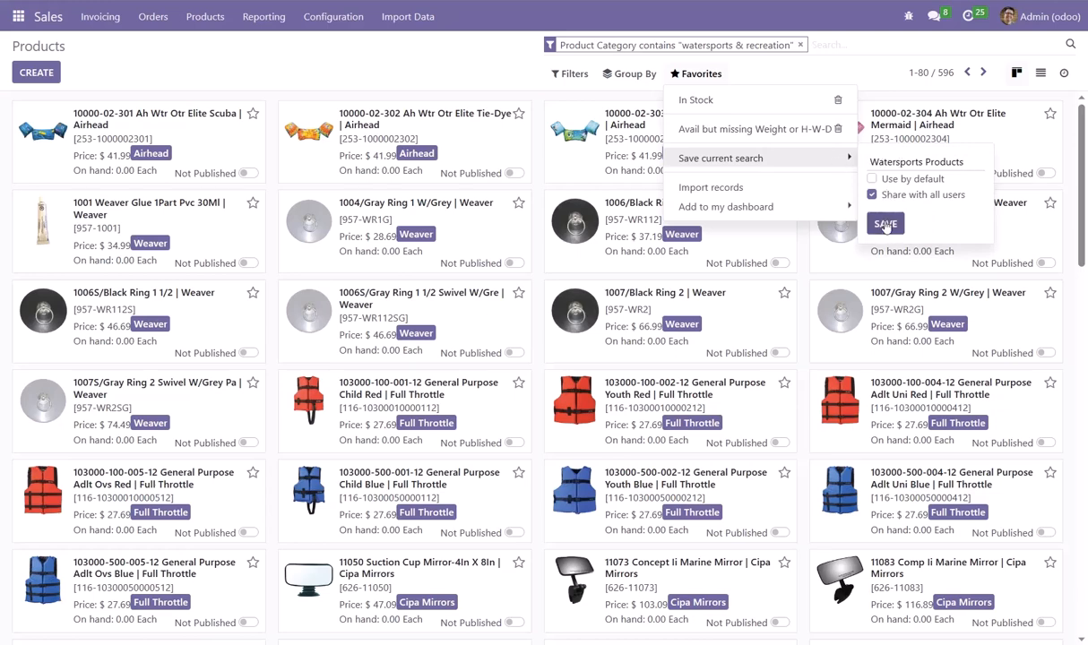
left_click(887, 226)
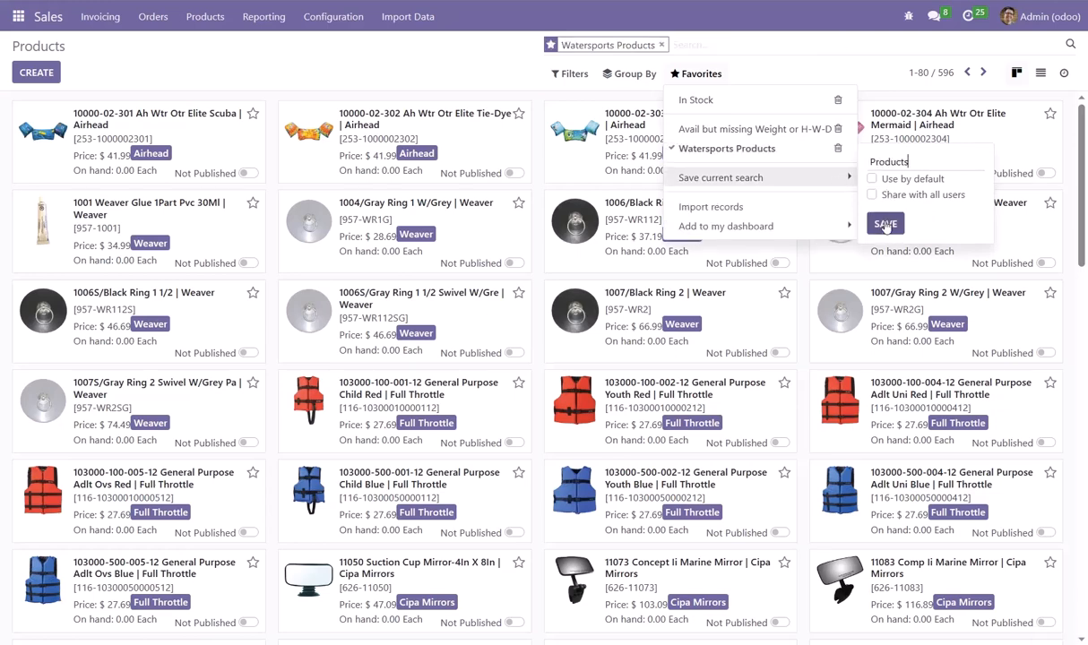
left_click(441, 60)
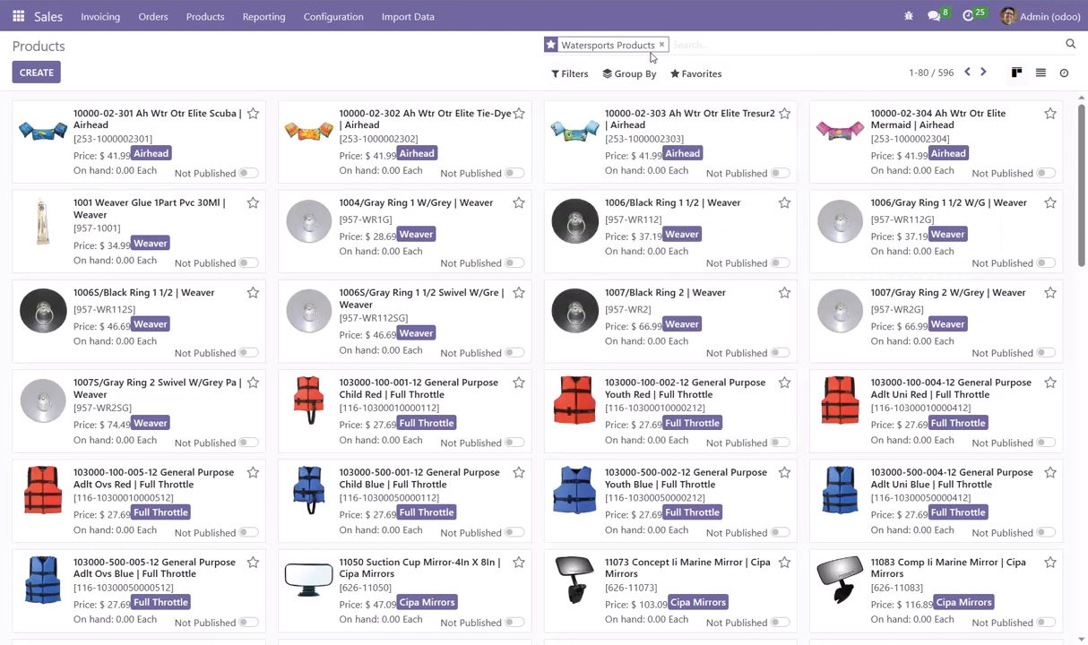
Reload the product list, apply the saved Watersports Products favorite and look through the products
key("F5")
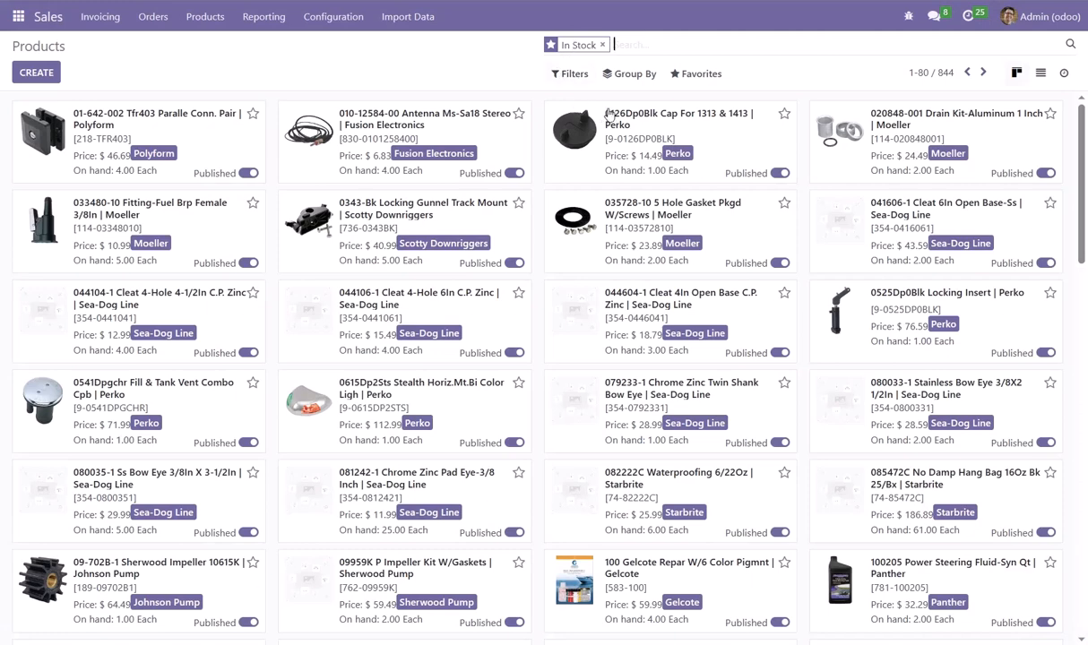
left_click(695, 77)
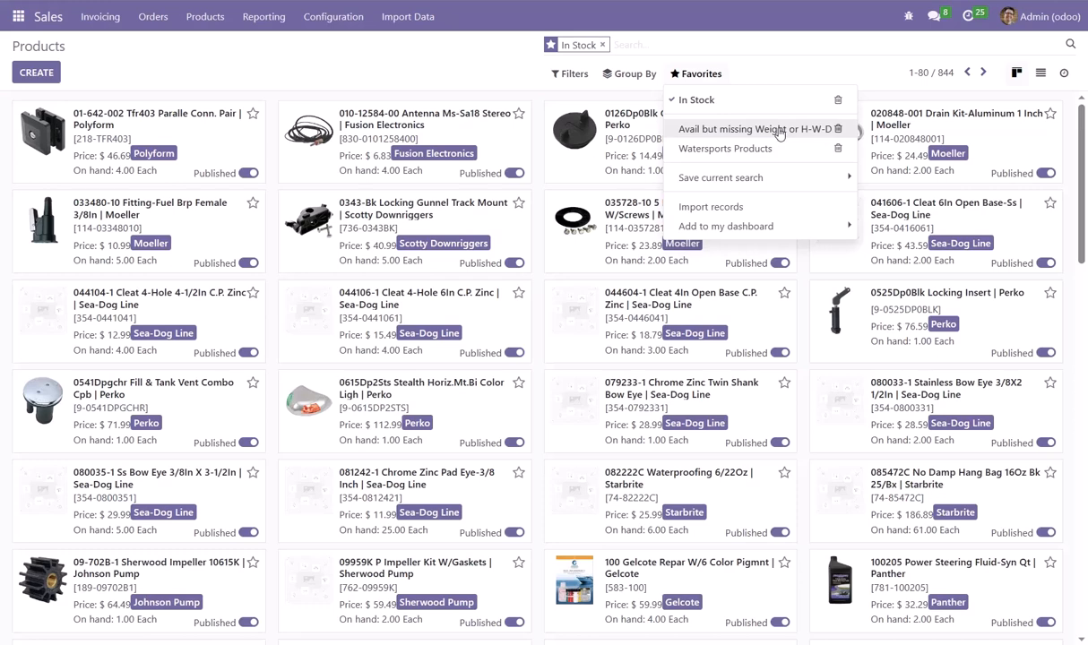
left_click(728, 150)
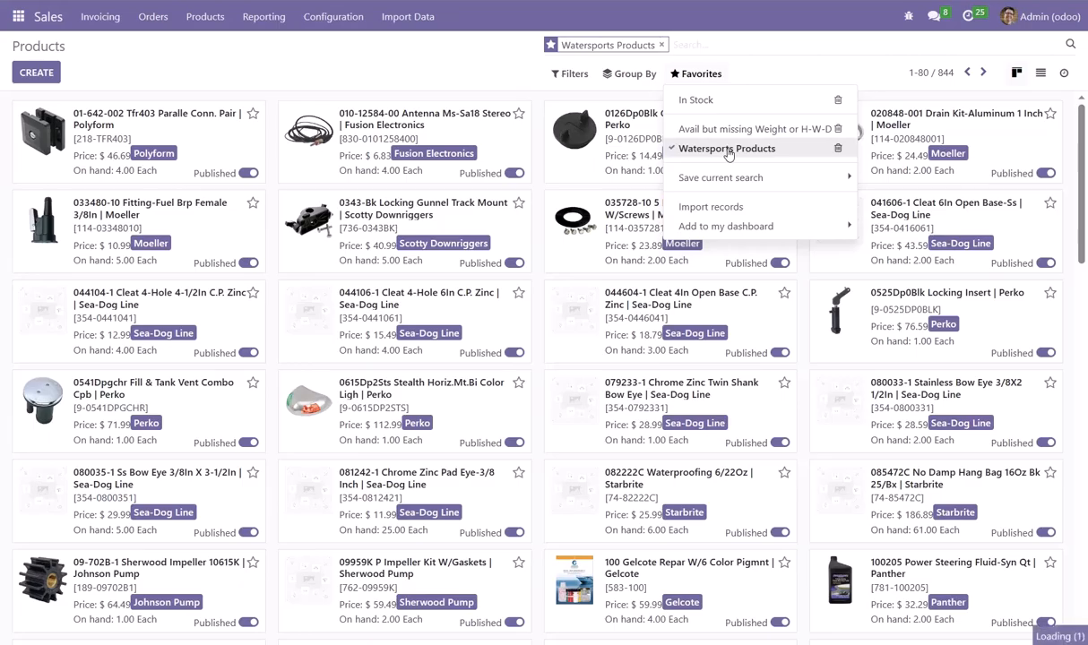
left_click(391, 69)
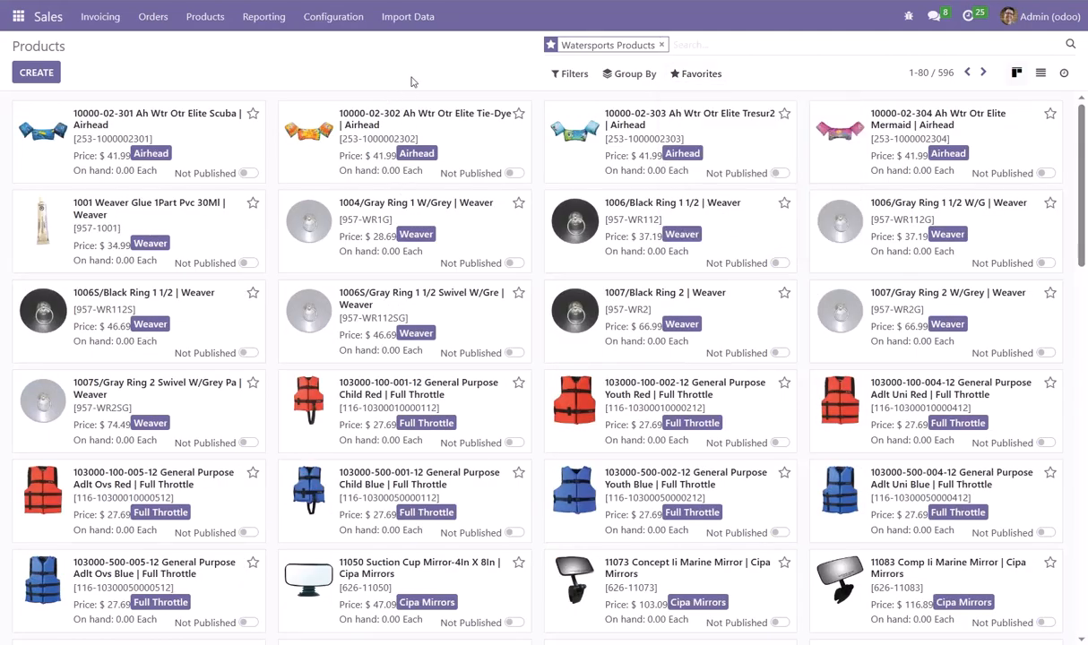
scroll(497, 187, "down", 14)
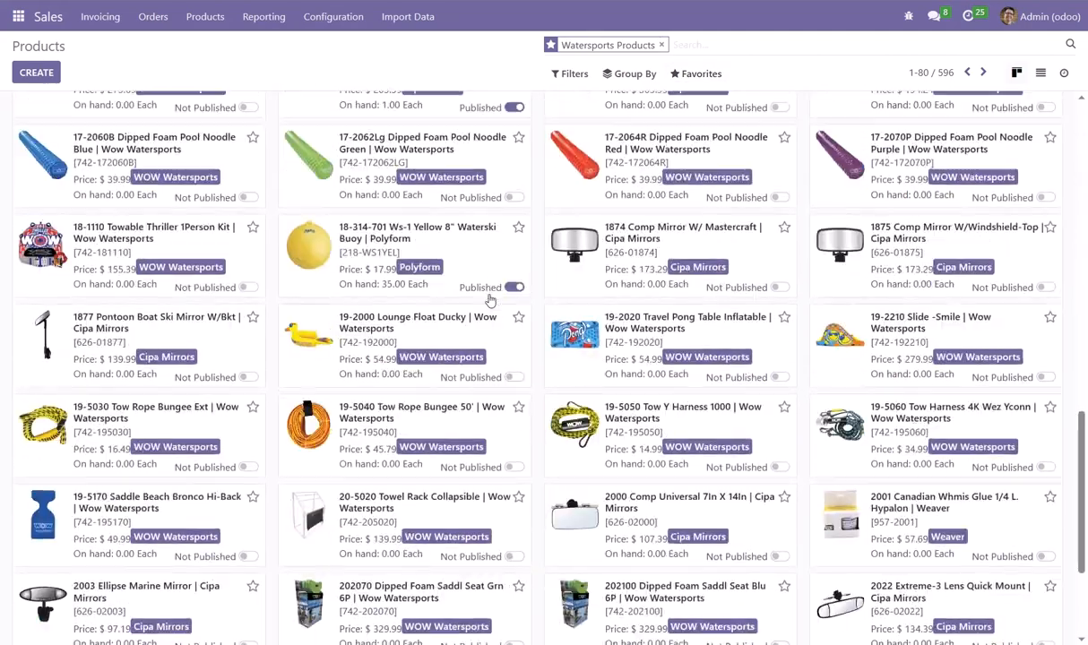
scroll(490, 299, "up", 14)
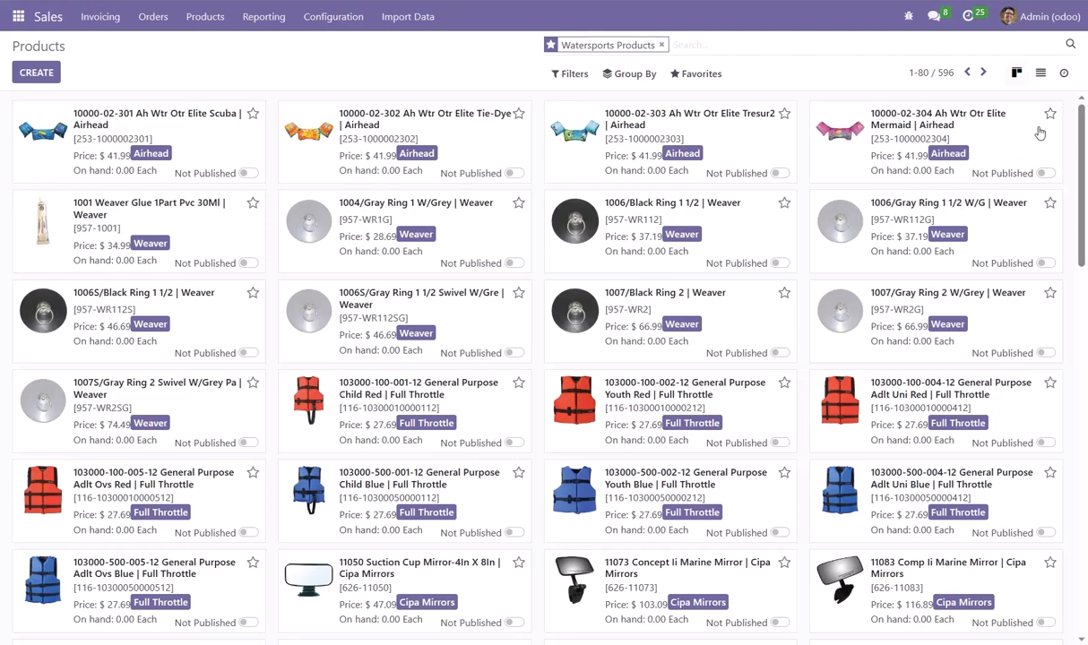
Show the products as a list with the MPN column added and widen the Product Name and MPN columns
left_click(1041, 77)
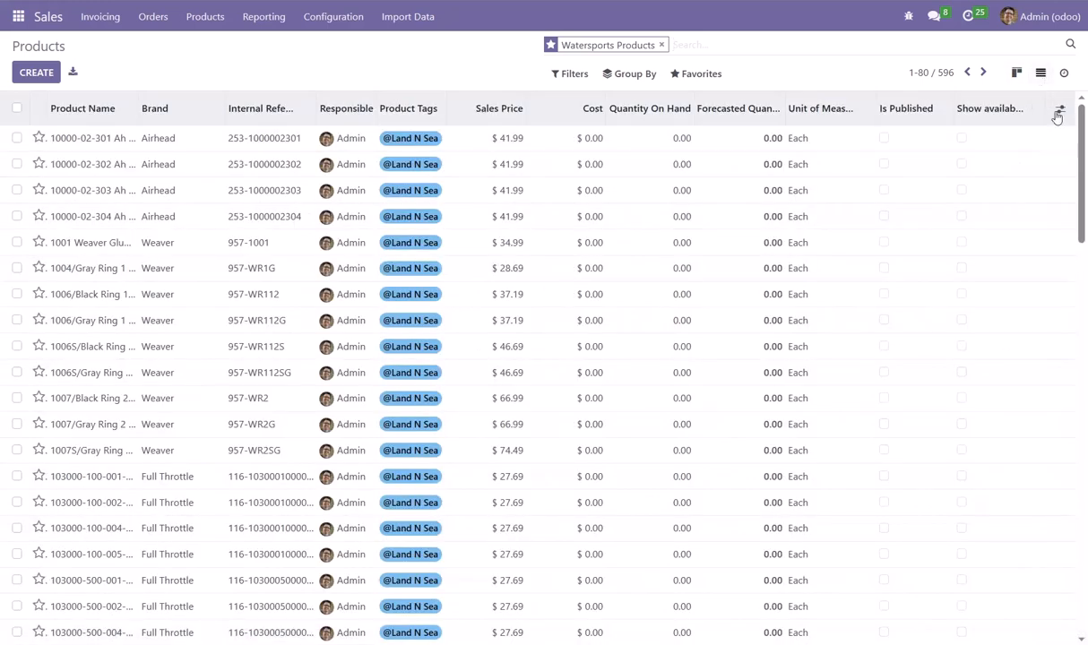
left_click(1059, 109)
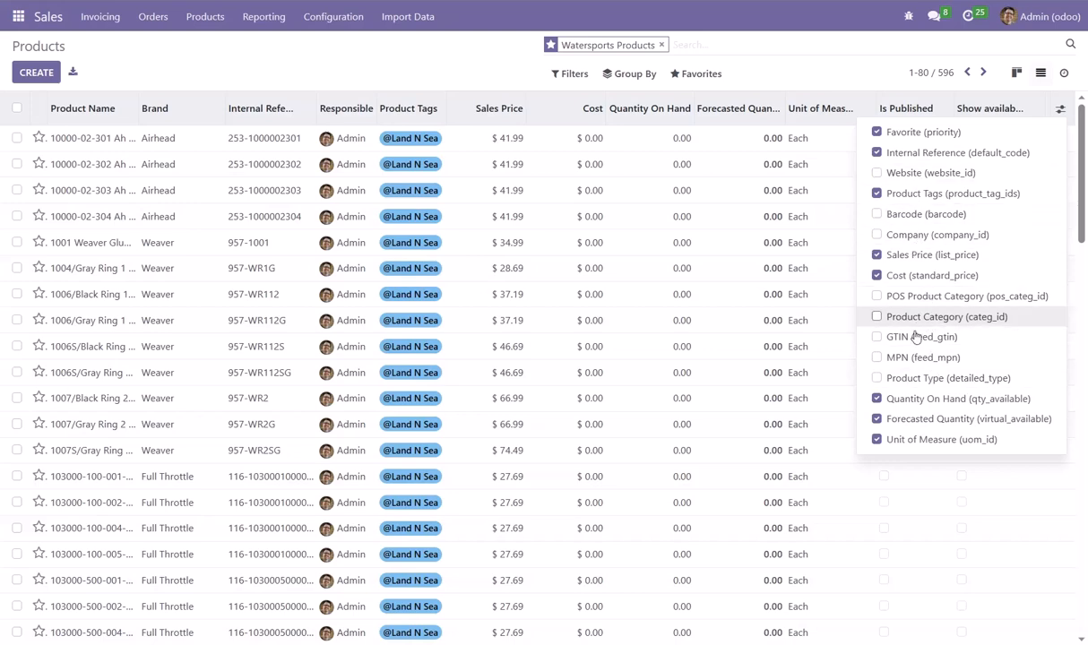
left_click(875, 358)
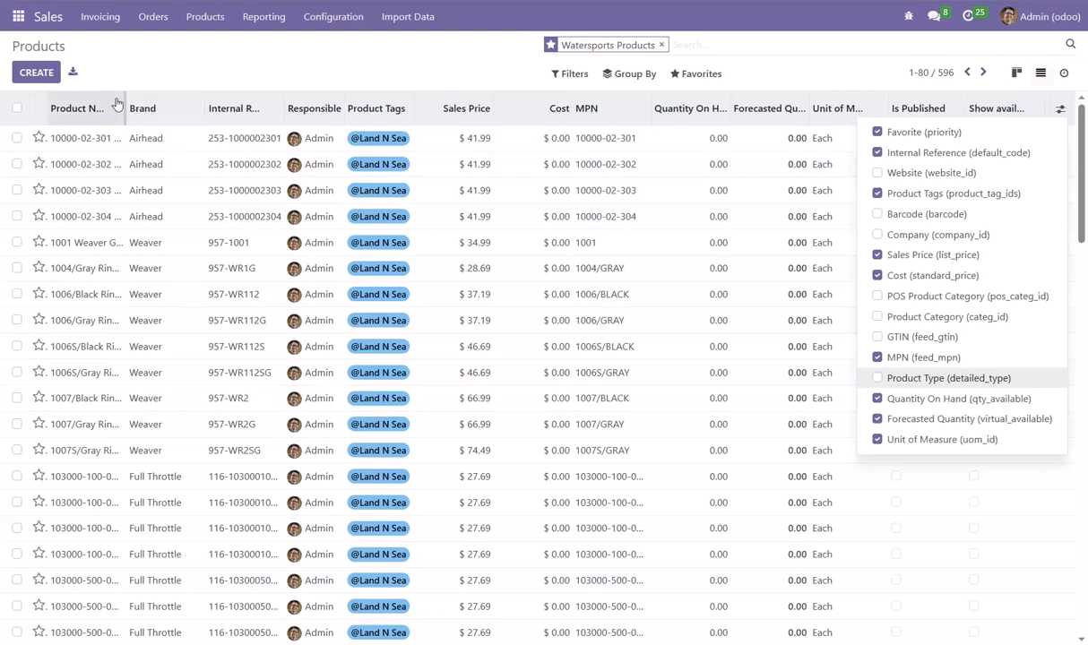
left_click_drag(126, 103, 155, 115)
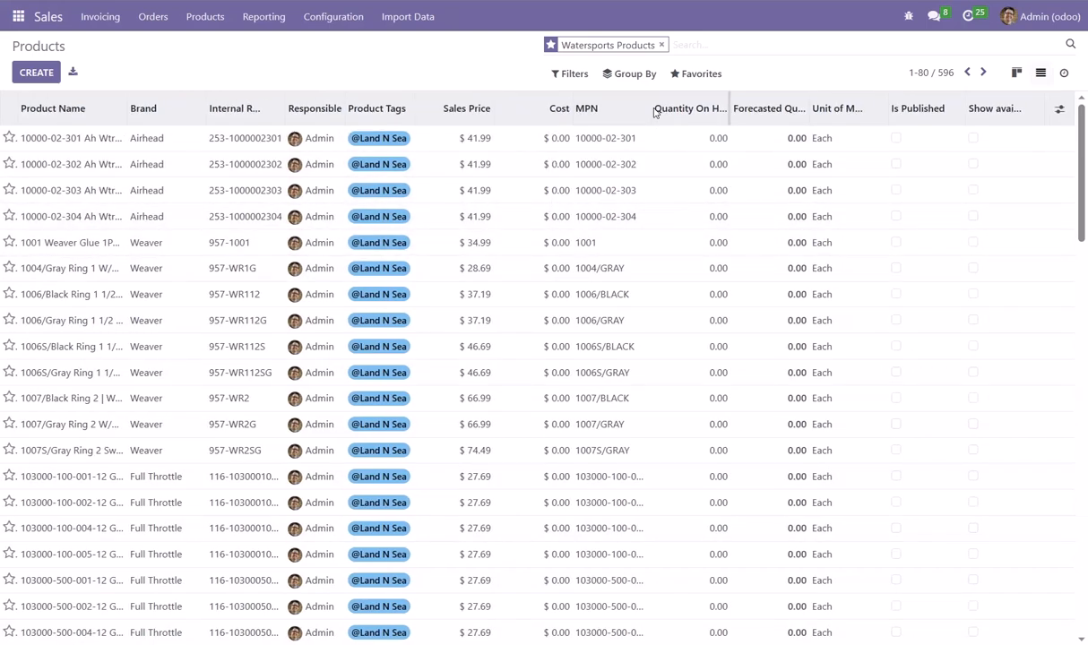
left_click_drag(647, 109, 680, 106)
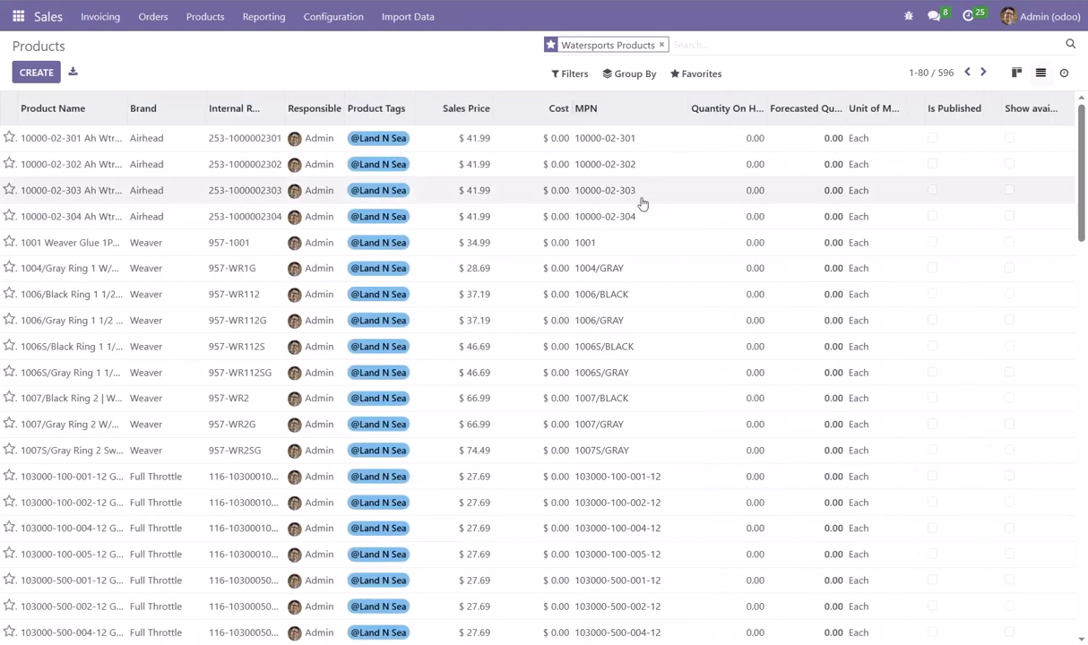
Return to the product cards and open the General Purpose Child Red vest to examine the parts of its product name
left_click(1016, 72)
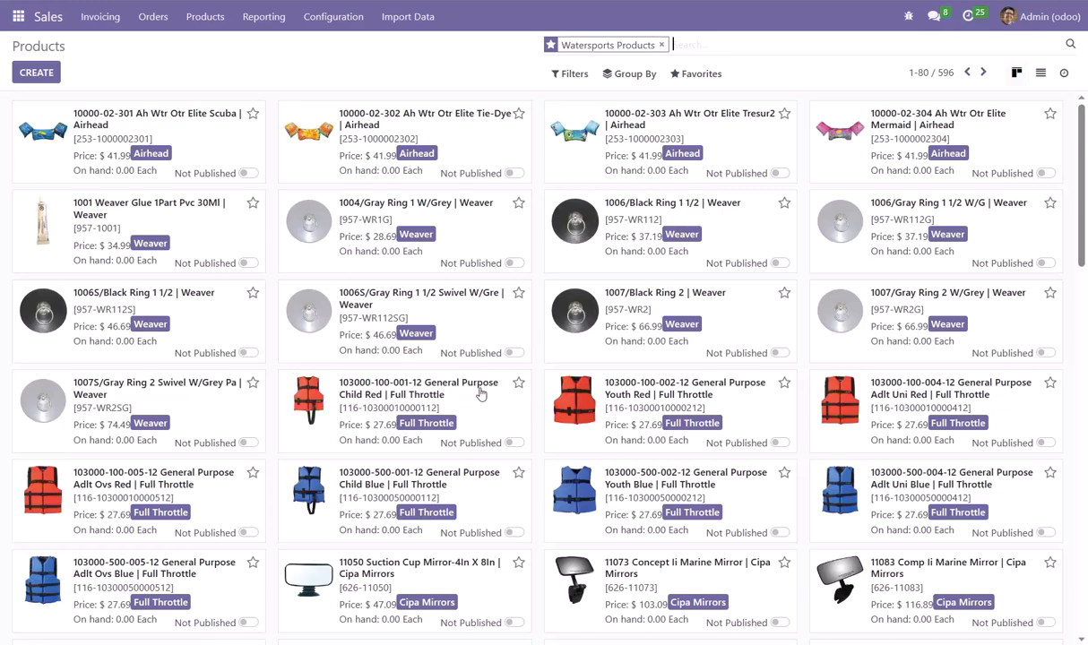
left_click(399, 395)
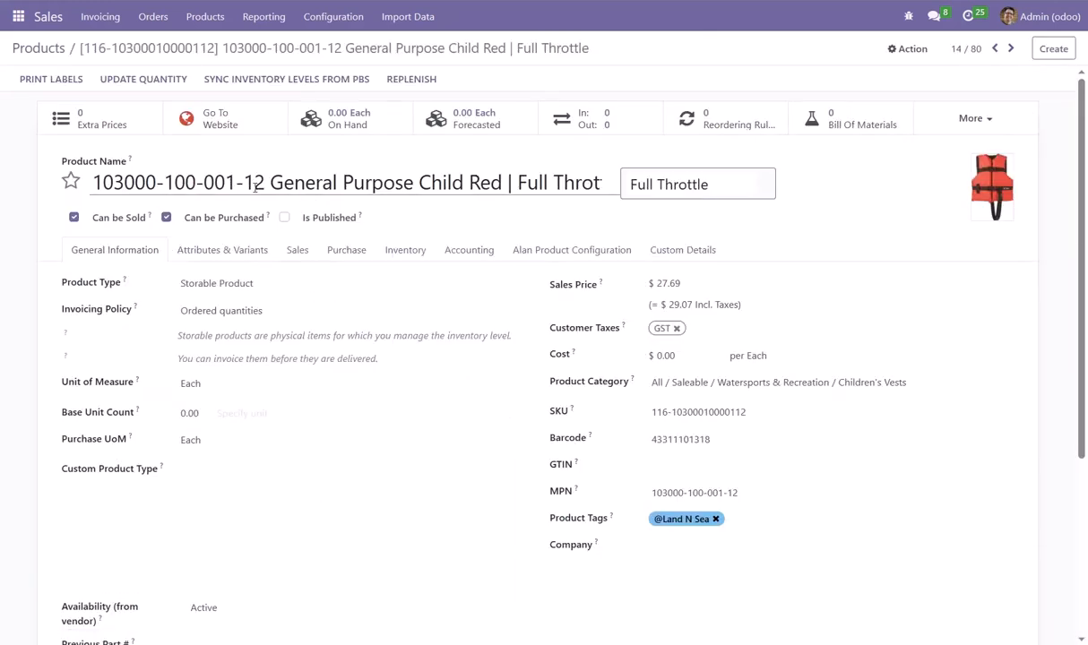
left_click_drag(264, 182, 90, 182)
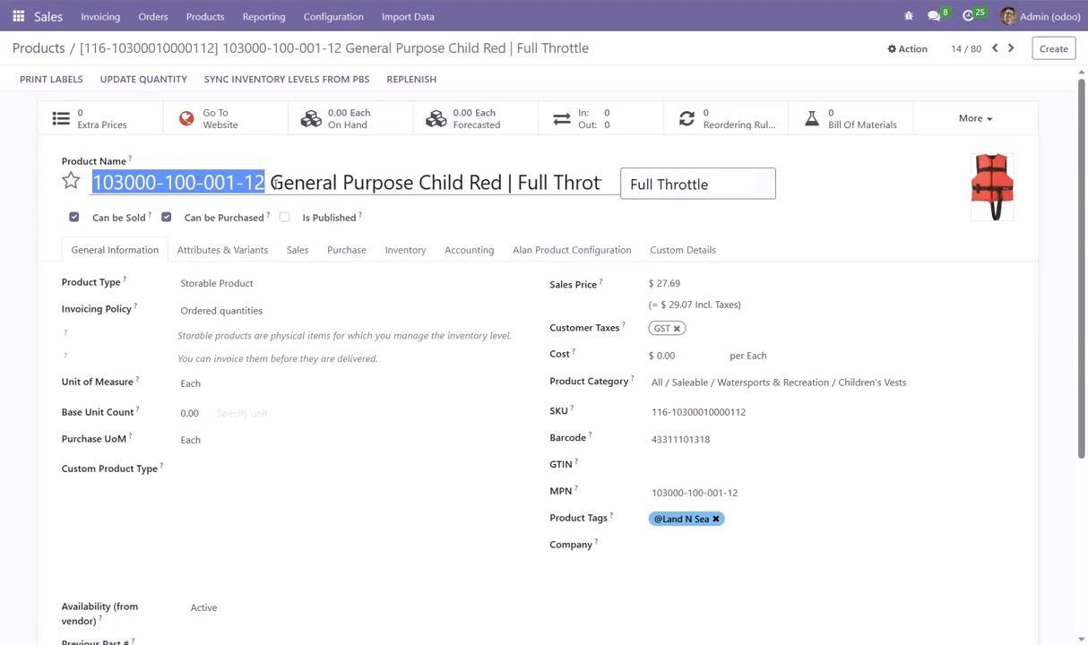
left_click_drag(272, 183, 617, 195)
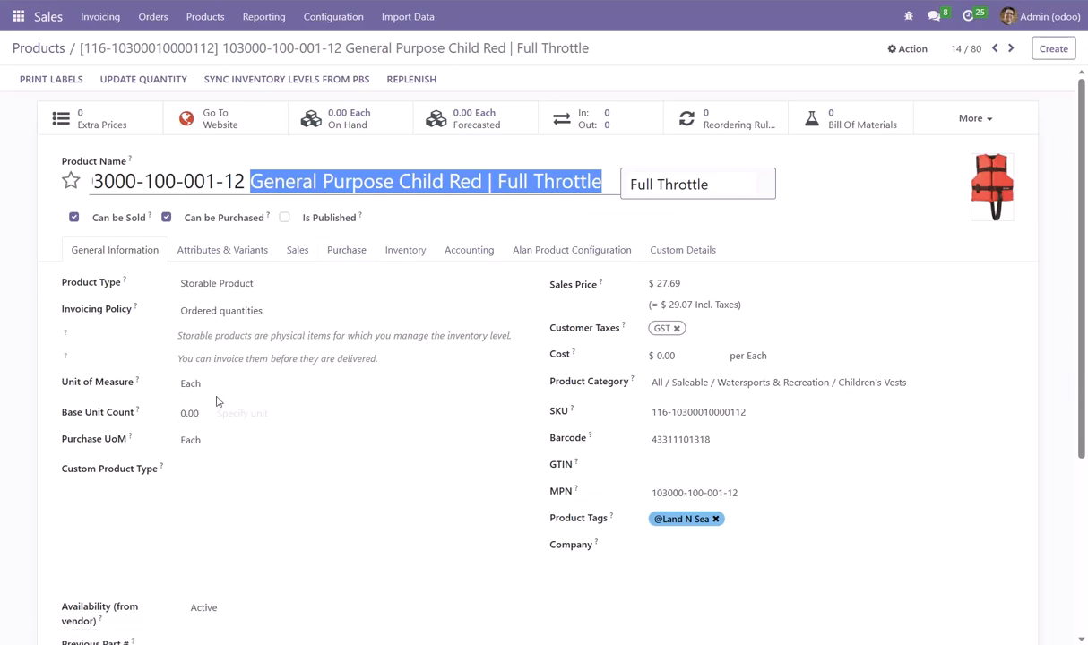
mouse_move(18, 163)
mouse_move(984, 196)
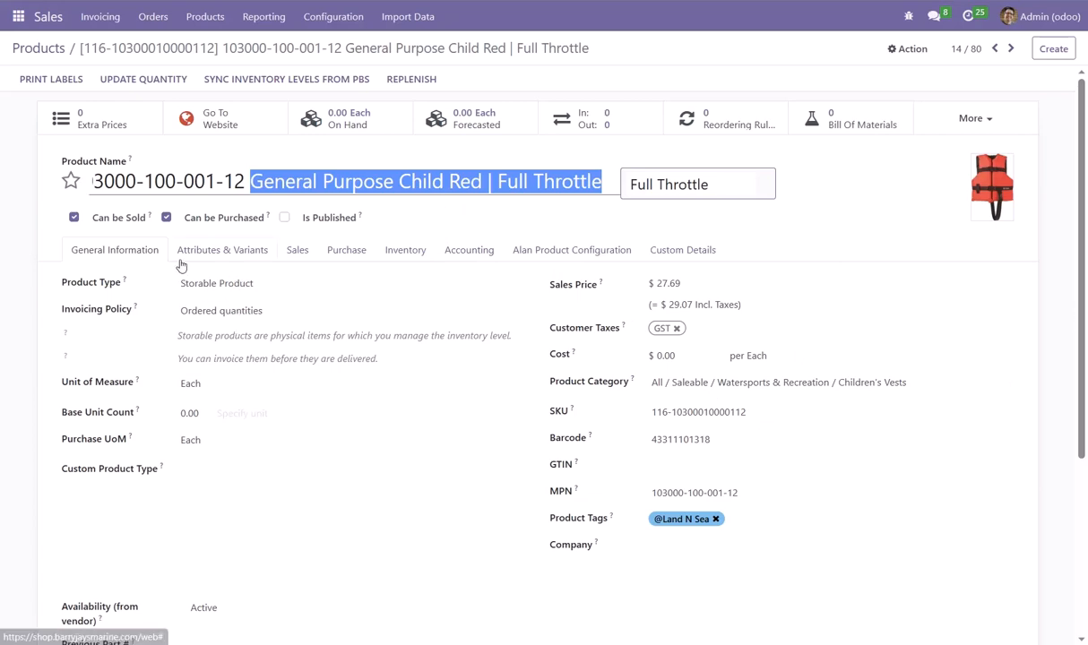
Go back through the Watersports Products cards and reopen the General Purpose Child Red vest to examine its SKU
left_click(54, 47)
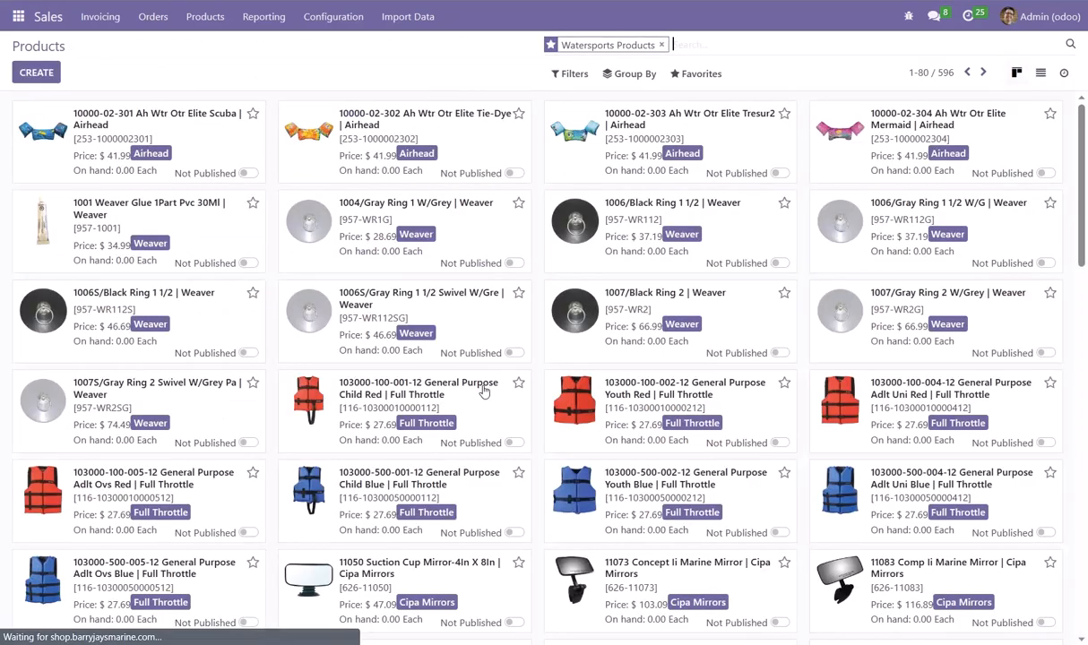
scroll(453, 433, "down", 3)
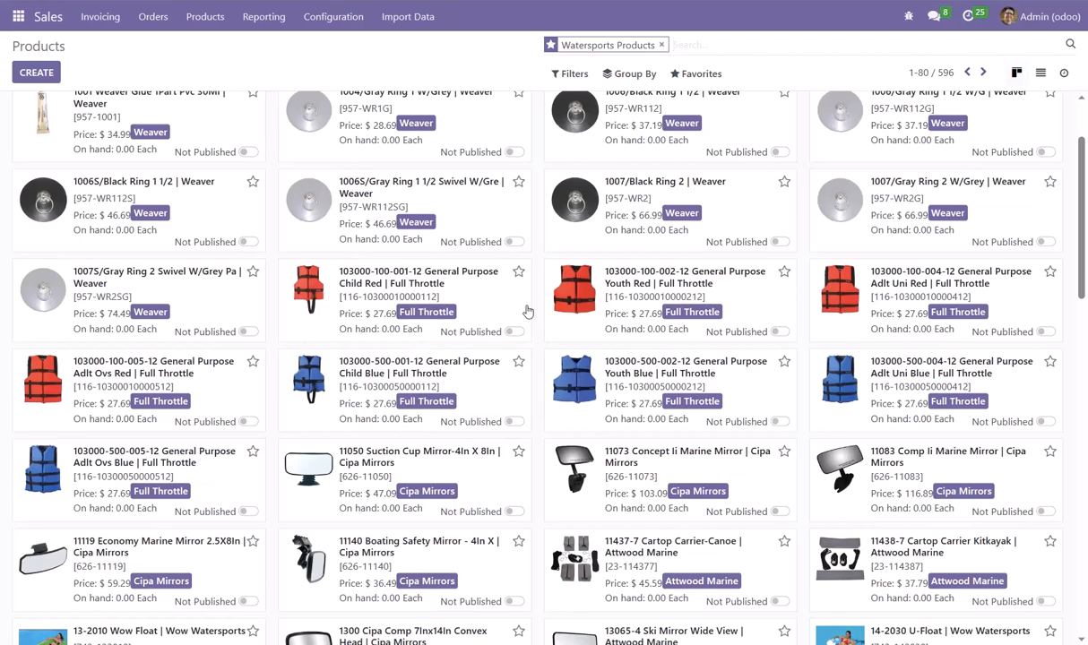
scroll(502, 305, "down", 1)
scroll(456, 315, "up", 3)
scroll(483, 292, "up", 1)
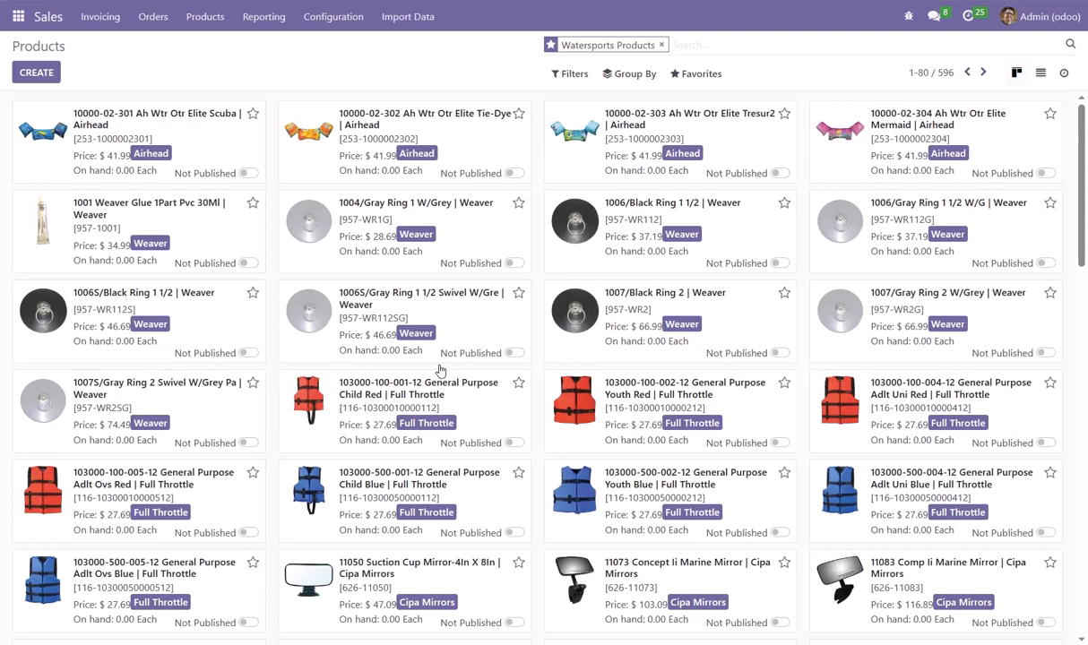
left_click(481, 432)
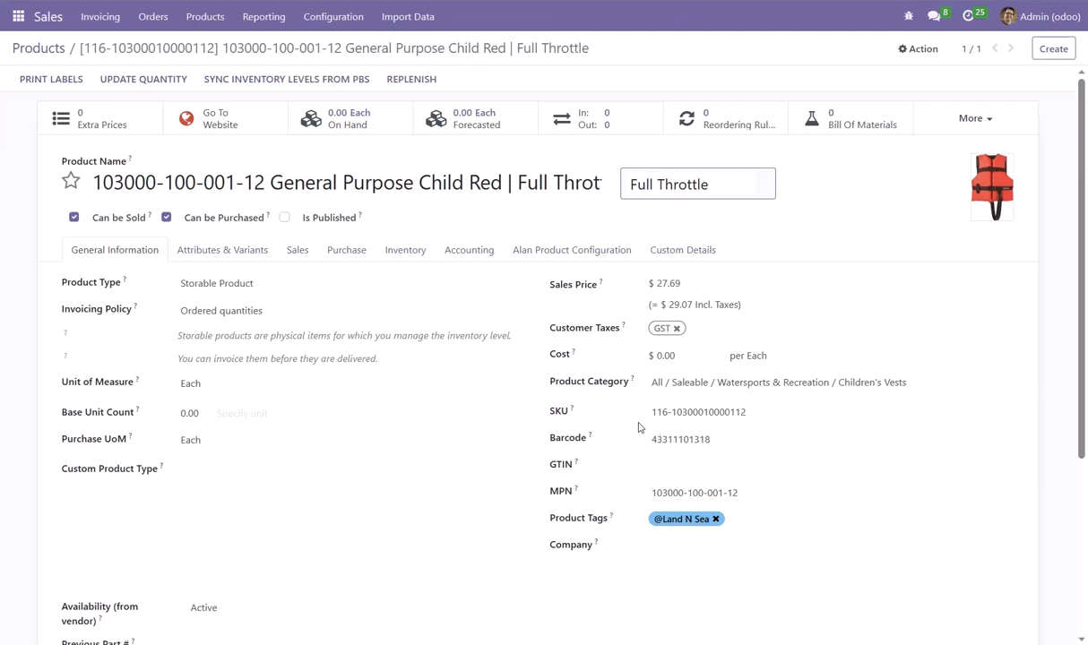
left_click_drag(652, 413, 721, 425)
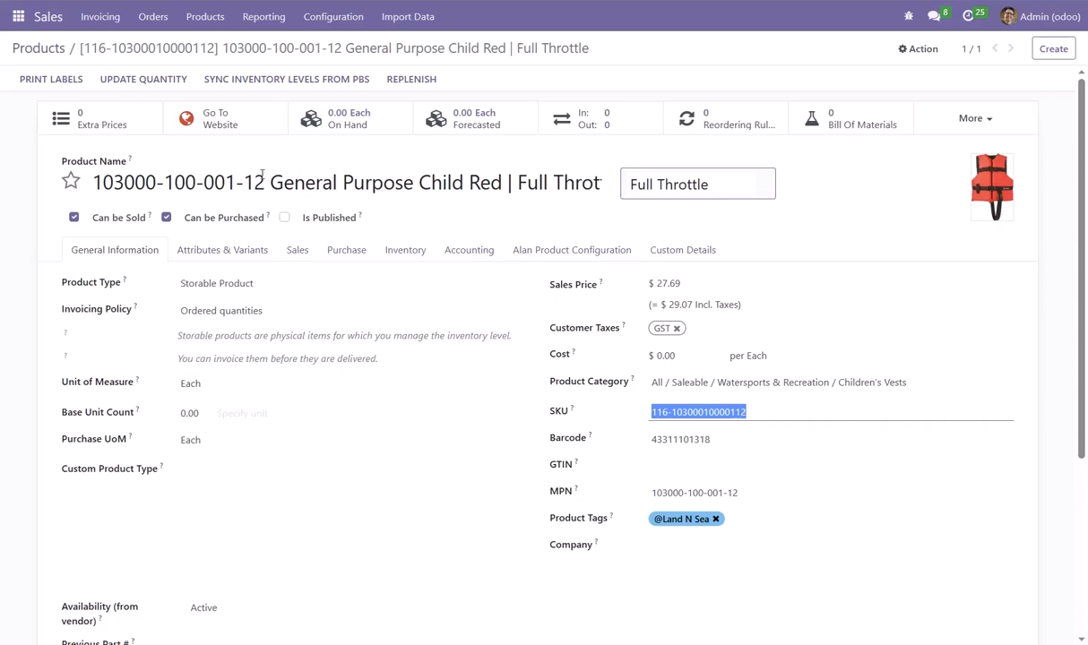
Open the vest's website page and examine its SKU, category and specifications
left_click(247, 134)
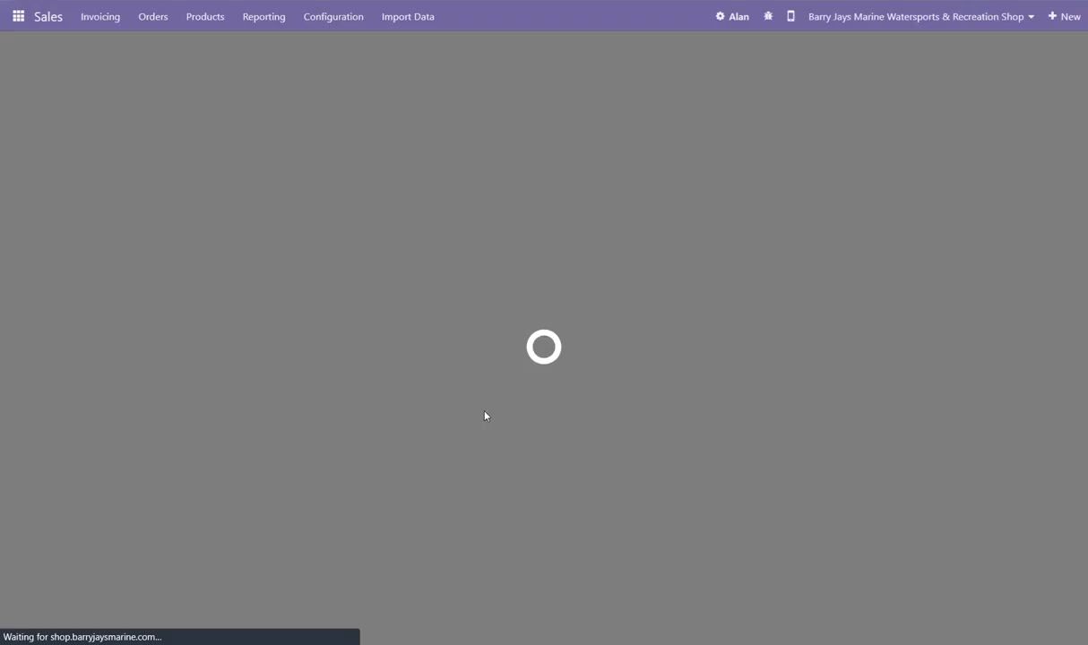
scroll(632, 534, "down", 1)
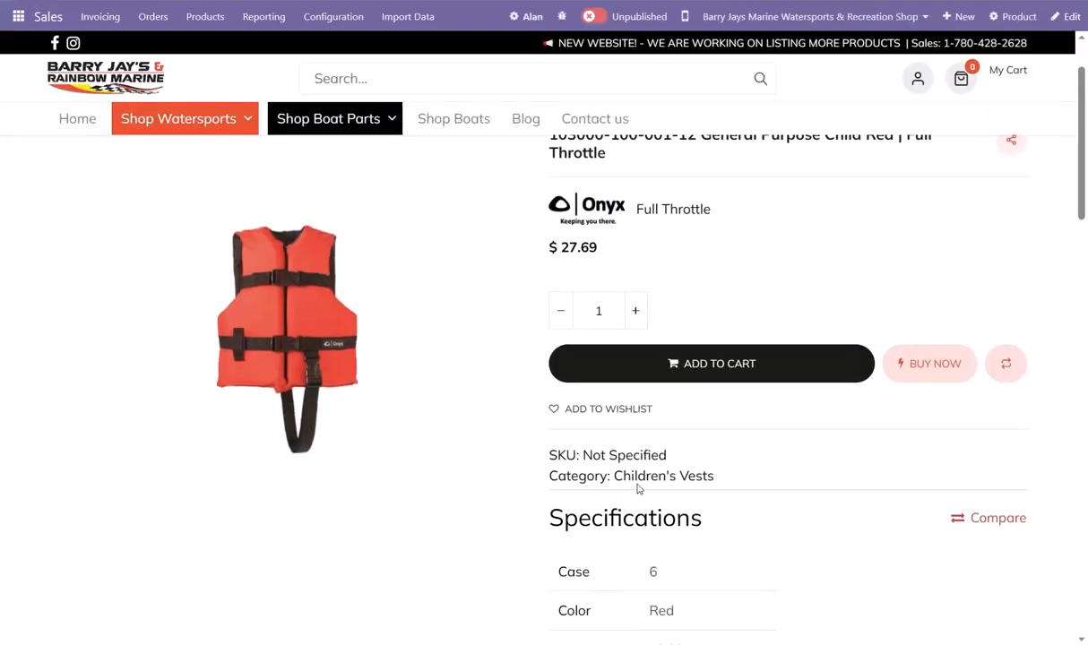
left_click_drag(583, 455, 678, 465)
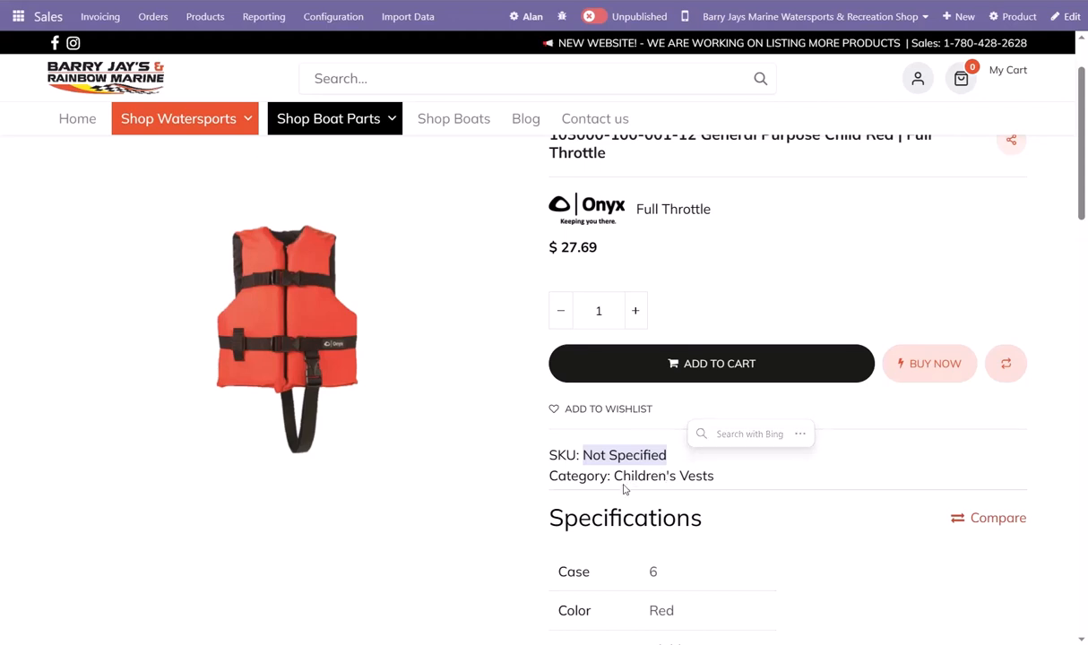
scroll(529, 440, "up", 1)
scroll(627, 517, "down", 2)
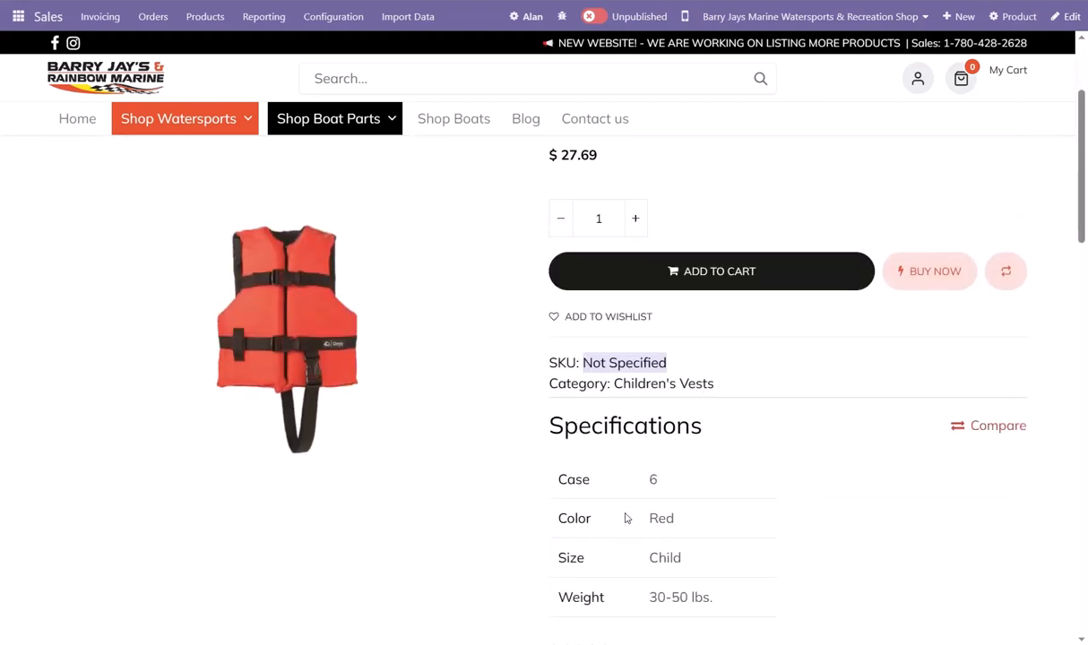
scroll(626, 512, "up", 2)
scroll(639, 493, "down", 2)
scroll(654, 417, "down", 2)
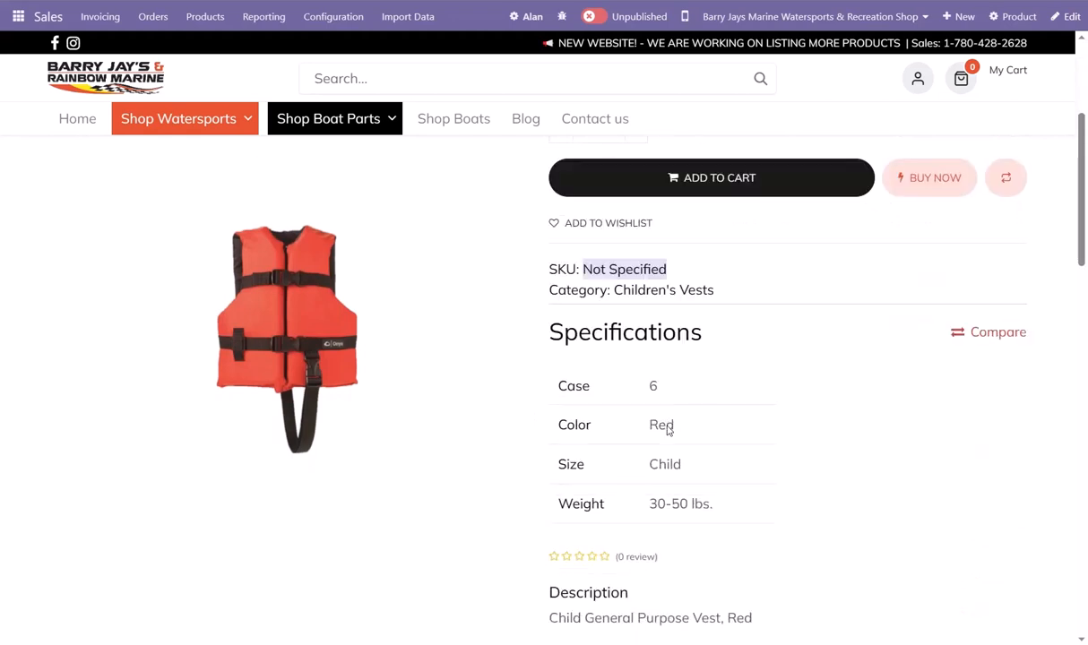
scroll(697, 467, "up", 3)
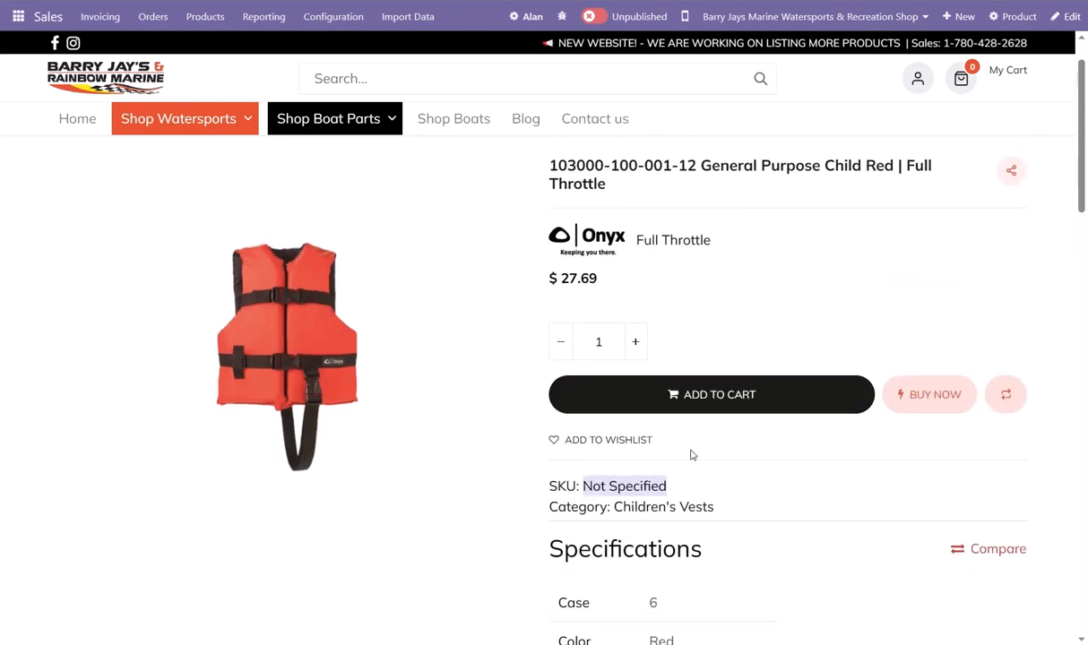
Examine the vest's specifications on the website page and compare the bullet lists in its Description and Features sections
scroll(691, 455, "up", 1)
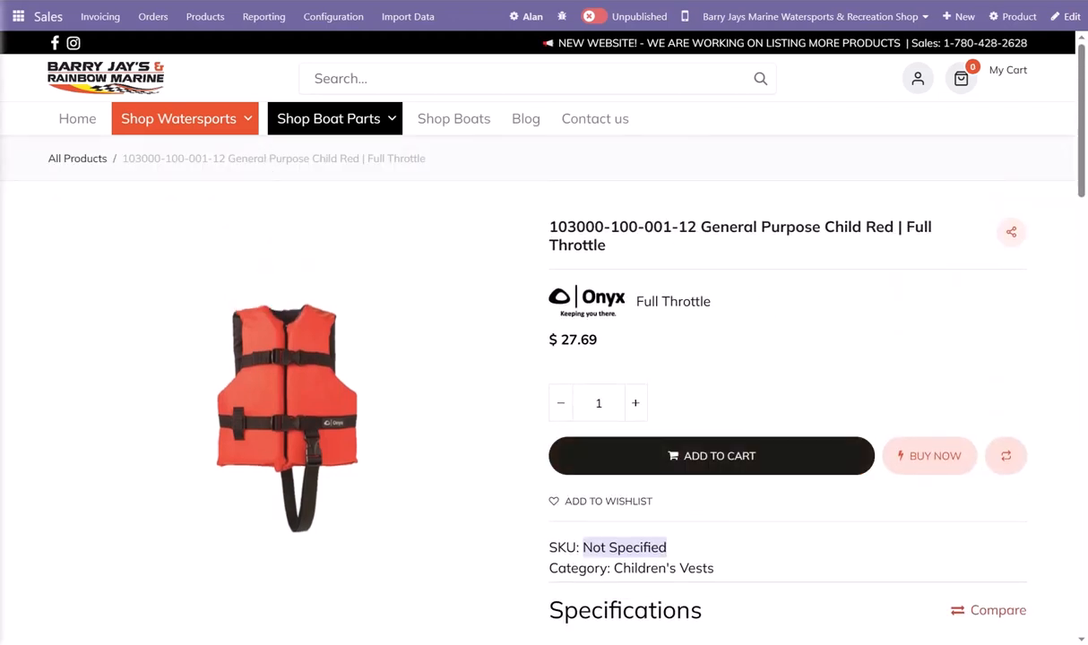
scroll(569, 298, "down", 2)
scroll(569, 297, "down", 6)
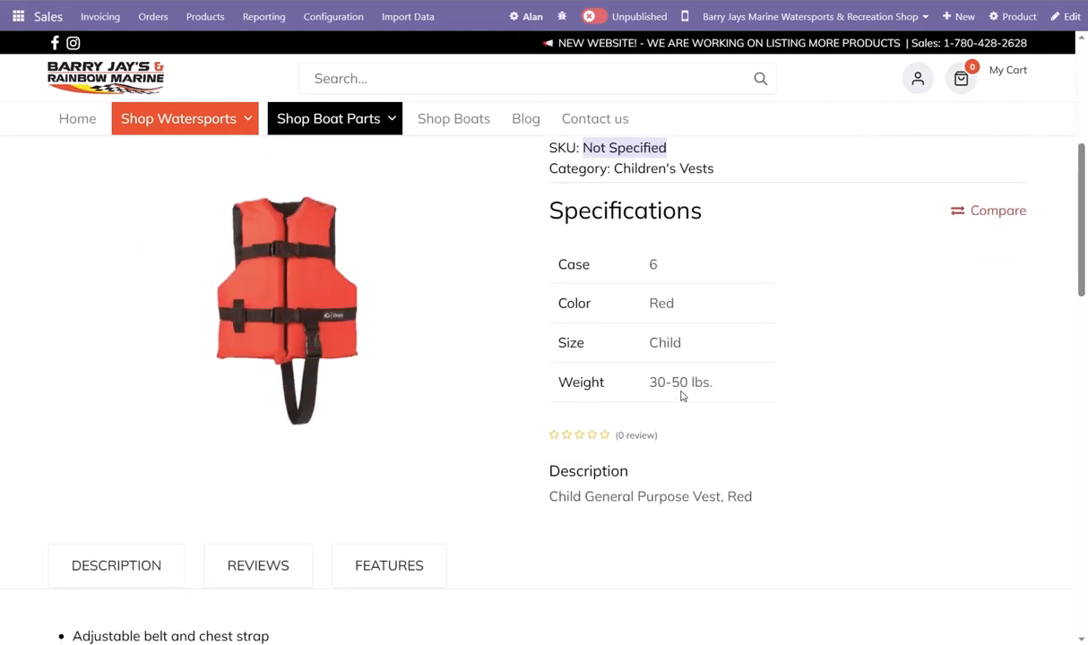
scroll(124, 572, "down", 4)
left_click(384, 370)
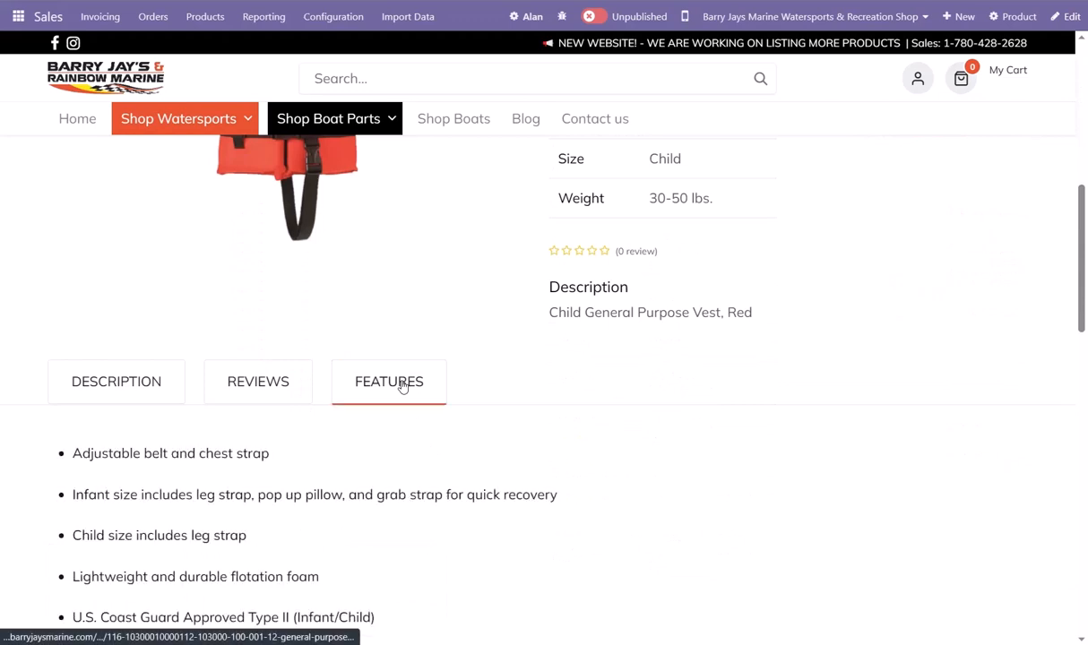
left_click(128, 373)
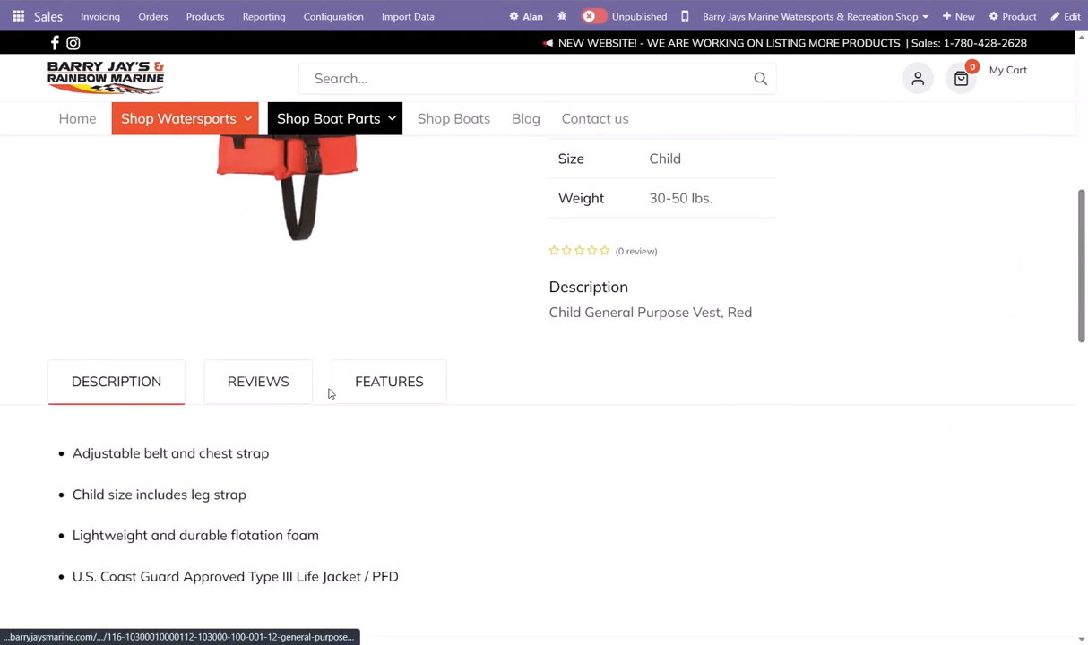
left_click(389, 393)
scroll(414, 433, "down", 1)
scroll(415, 433, "down", 3)
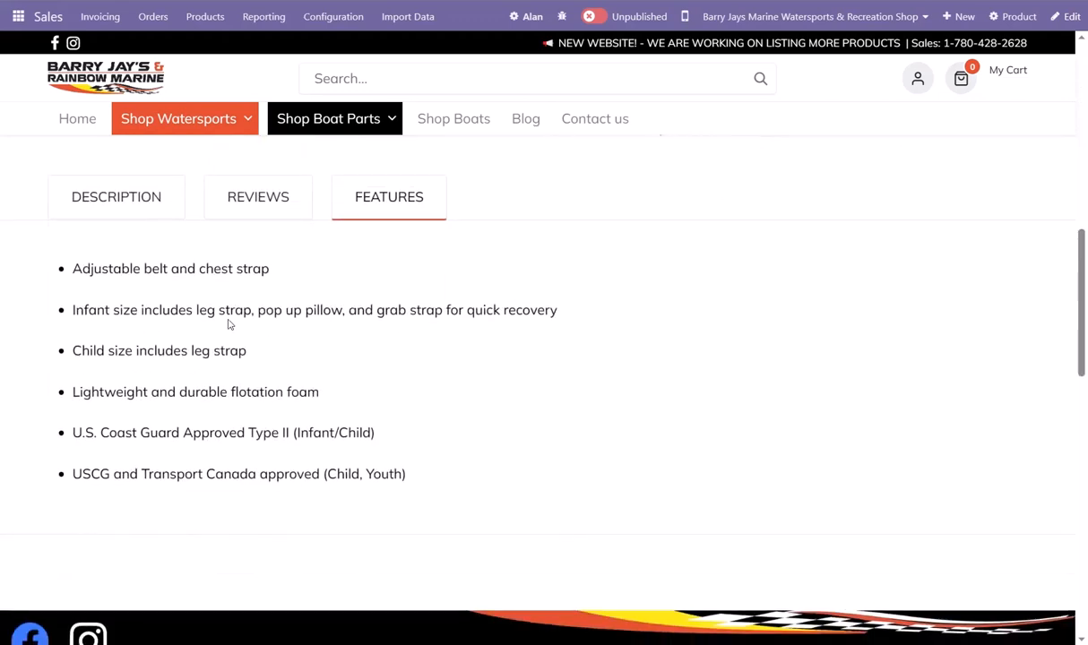
left_click(141, 203)
scroll(242, 385, "up", 2)
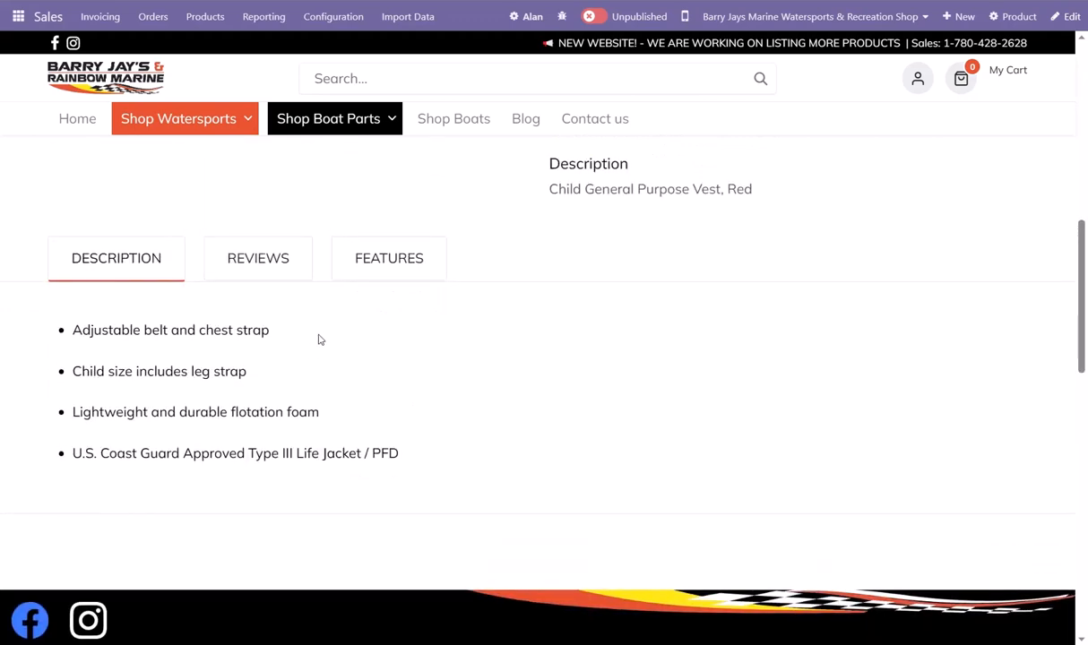
left_click(366, 276)
scroll(381, 407, "up", 3)
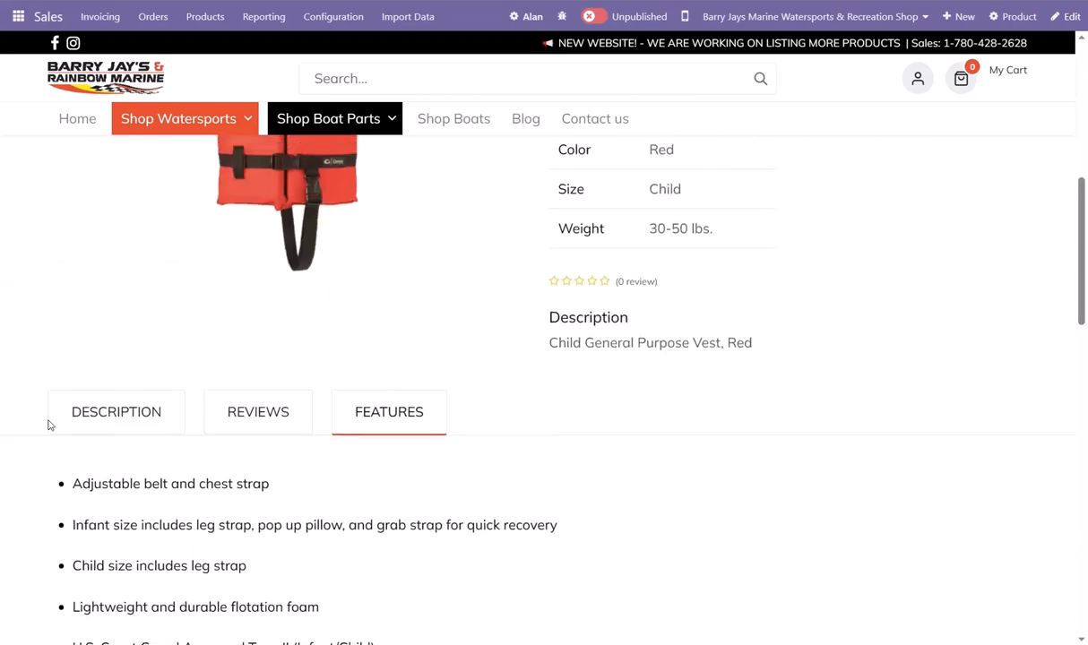
Check the vest's Reviews section, reopen its Description section and return to the product's title and price
left_click(237, 417)
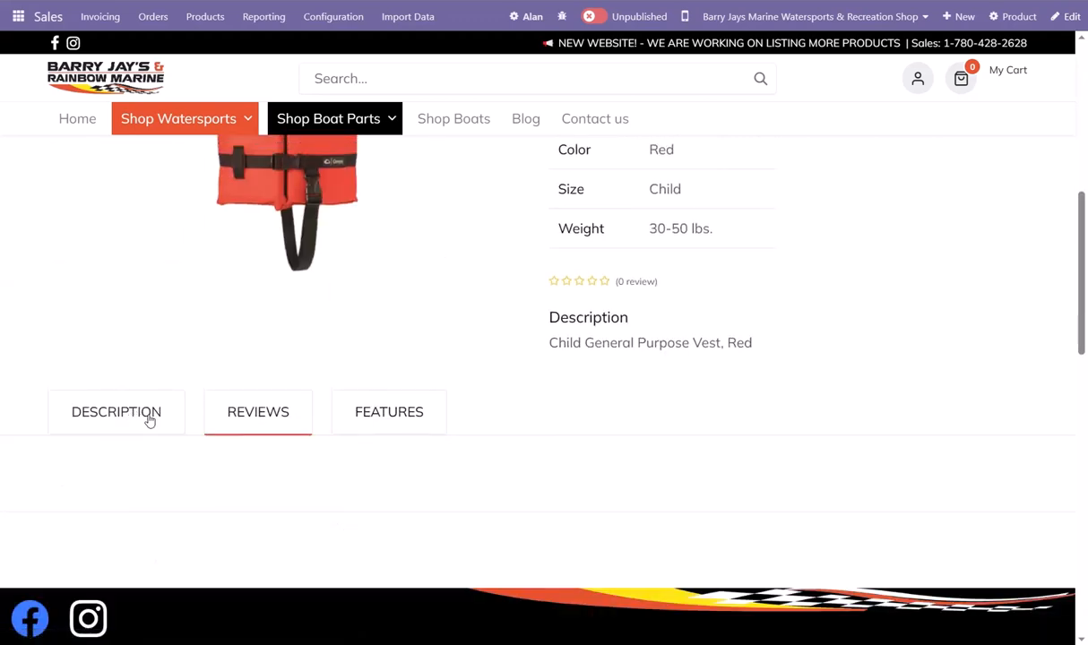
left_click(142, 413)
scroll(407, 479, "up", 2)
scroll(416, 477, "down", 1)
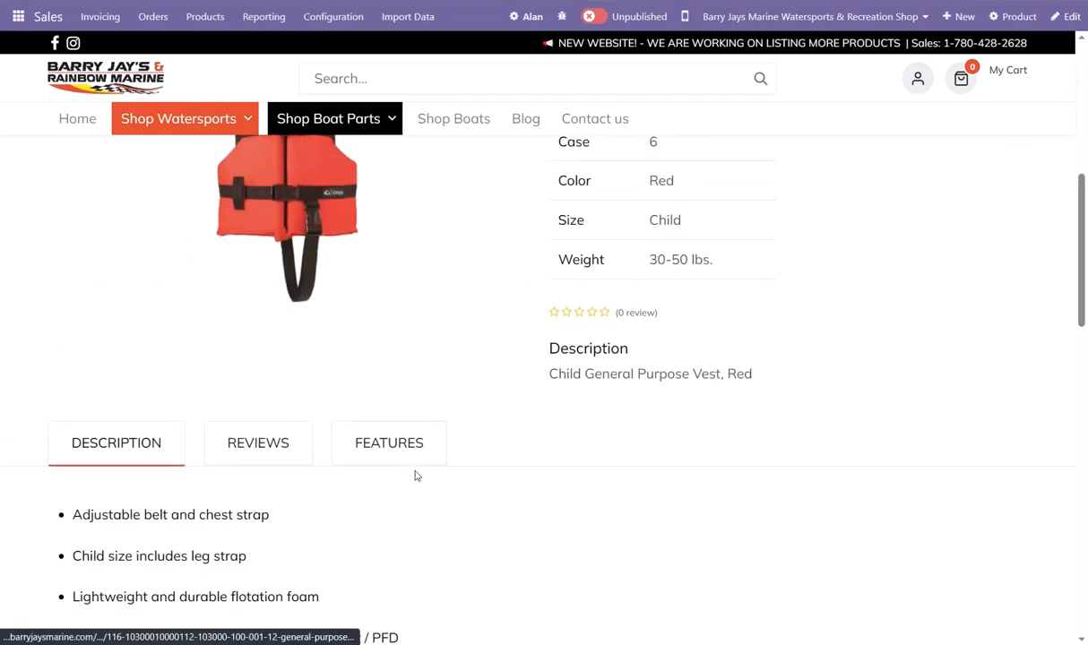
scroll(573, 316, "up", 8)
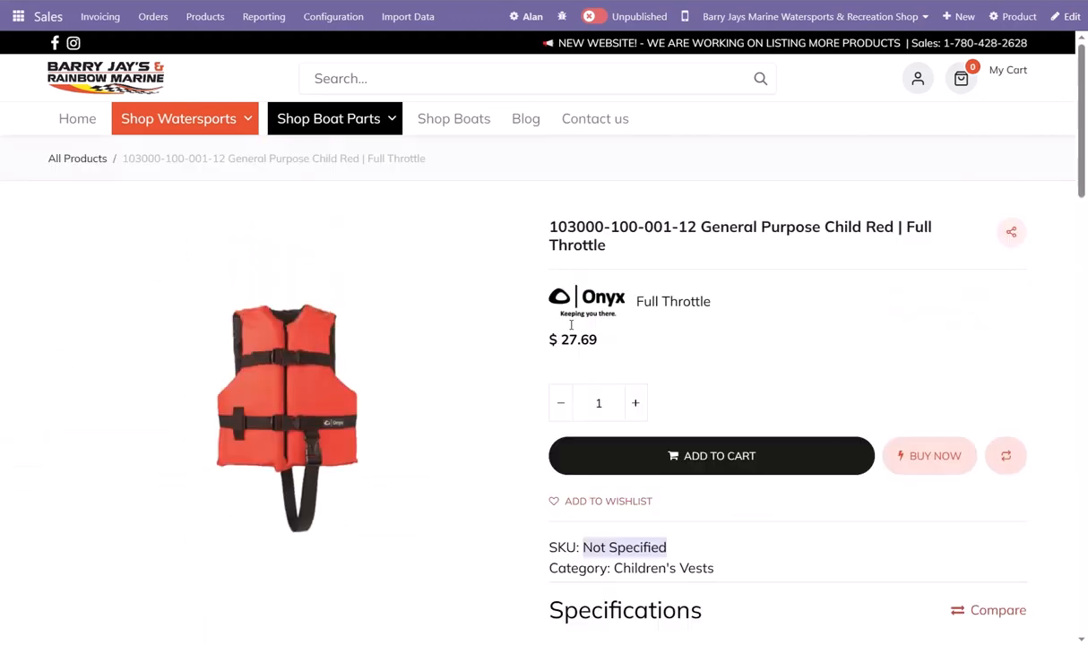